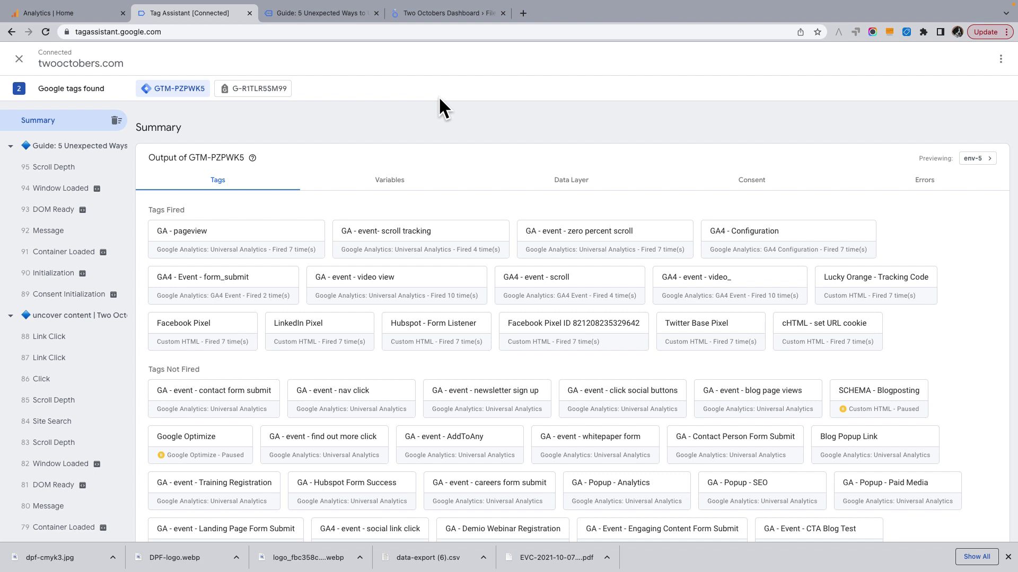
- Download the Two Octobers content ideas guide as a PDF and return to the Analytics home tab
{"action": "left_click", "coordinate": [324, 12]}
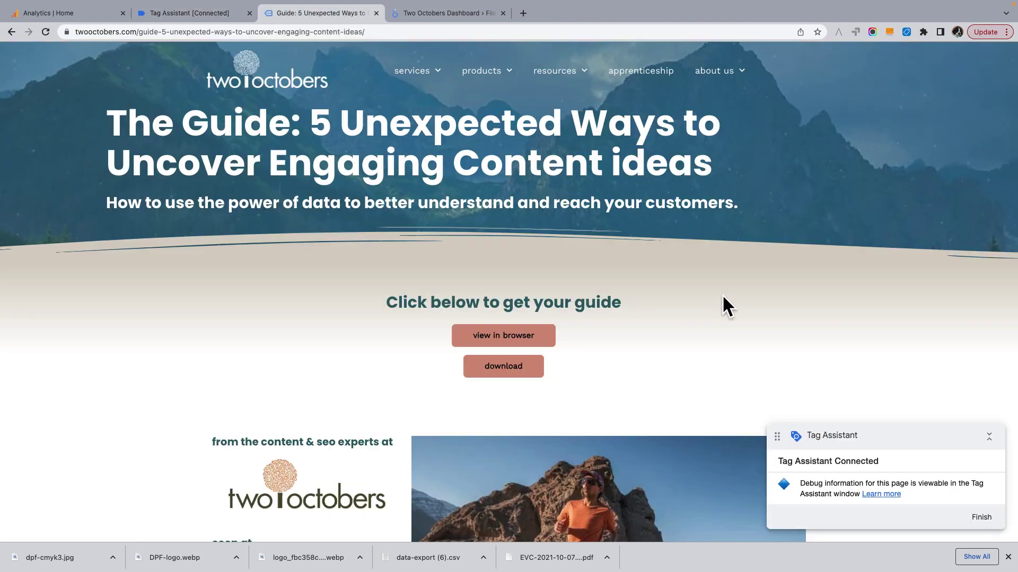
{"action": "left_click", "coordinate": [504, 369]}
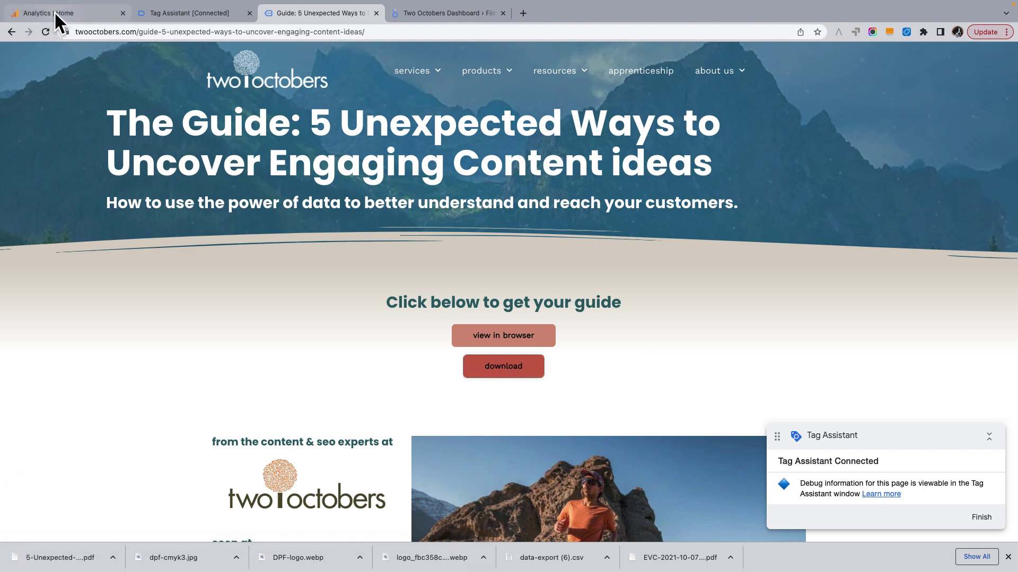
{"action": "left_click", "coordinate": [54, 11]}
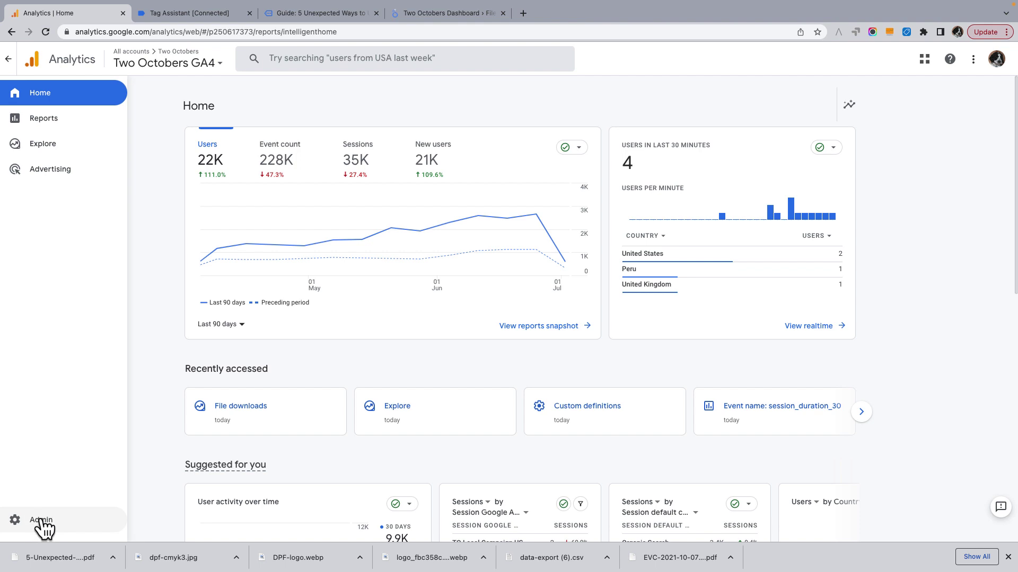
- Open DebugView from Admin and select the recorded file_download event to show its parameters
{"action": "left_click", "coordinate": [43, 522]}
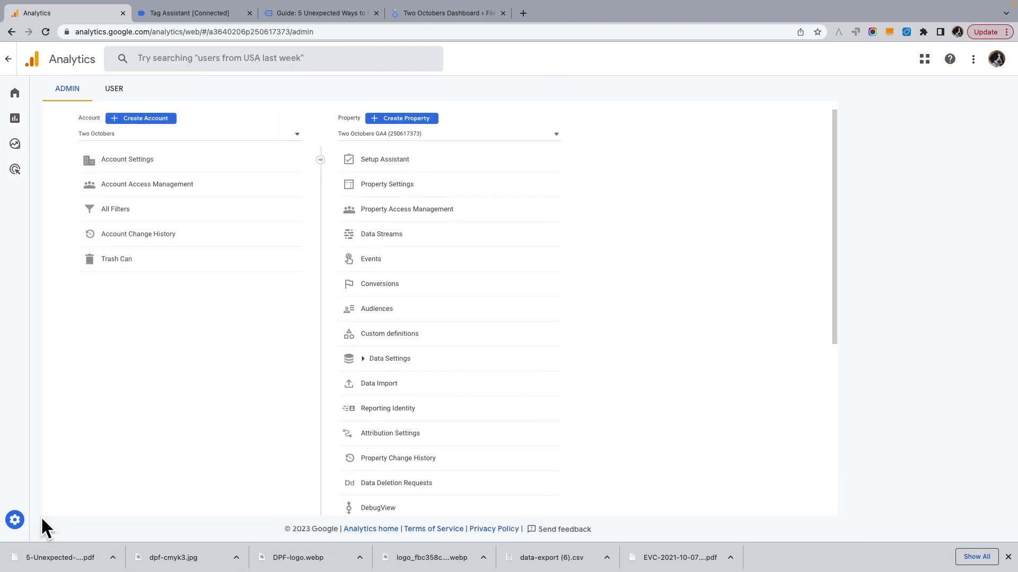
{"action": "scroll", "coordinate": [415, 411], "scroll_direction": "down", "scroll_amount": 3}
{"action": "left_click", "coordinate": [373, 375]}
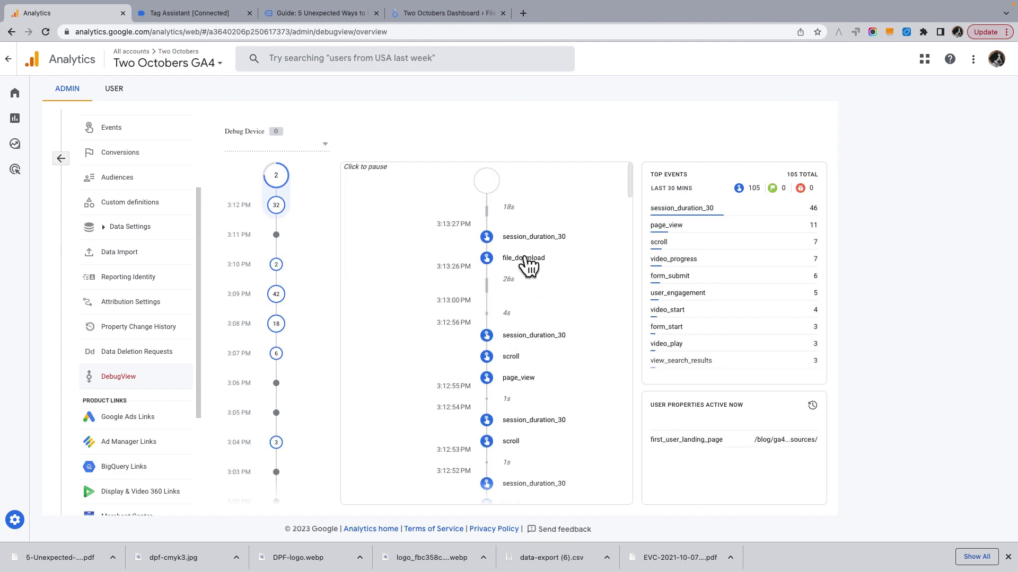
{"action": "left_click", "coordinate": [525, 259]}
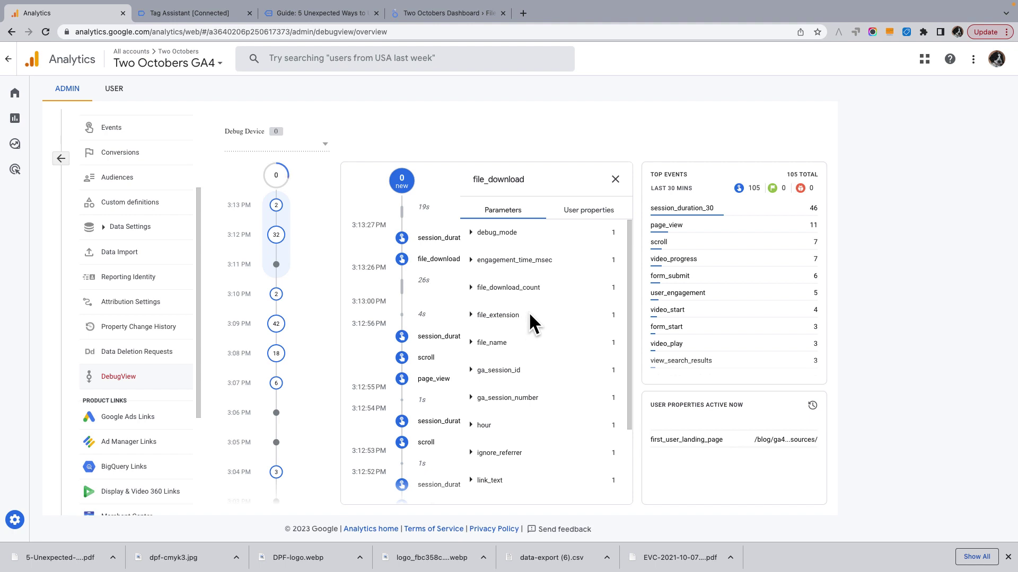
- Expand the file_download event's file_name parameter to read the PDF path
{"action": "scroll", "coordinate": [529, 312], "scroll_direction": "down", "scroll_amount": 3}
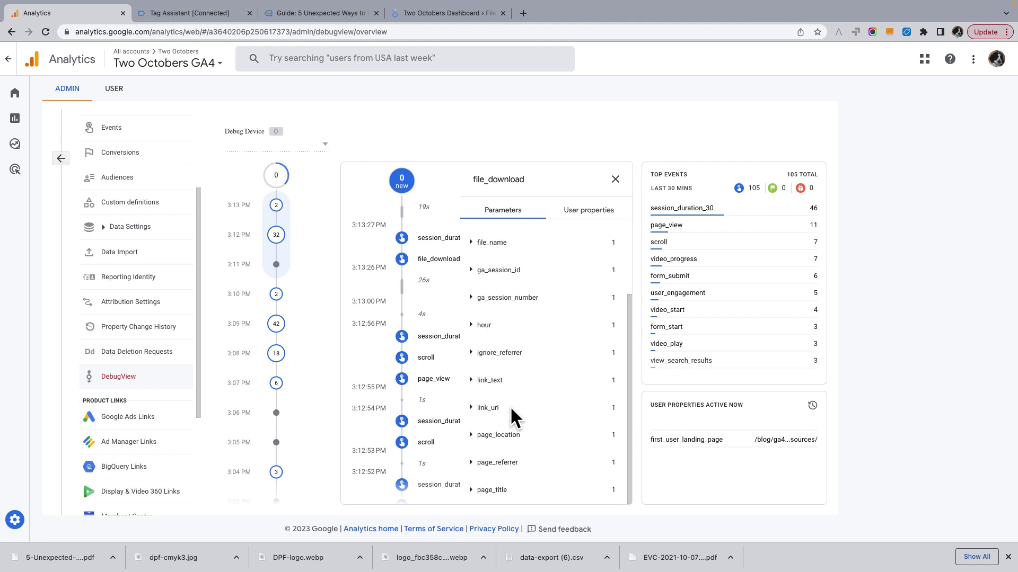
{"action": "scroll", "coordinate": [510, 406], "scroll_direction": "up", "scroll_amount": 3}
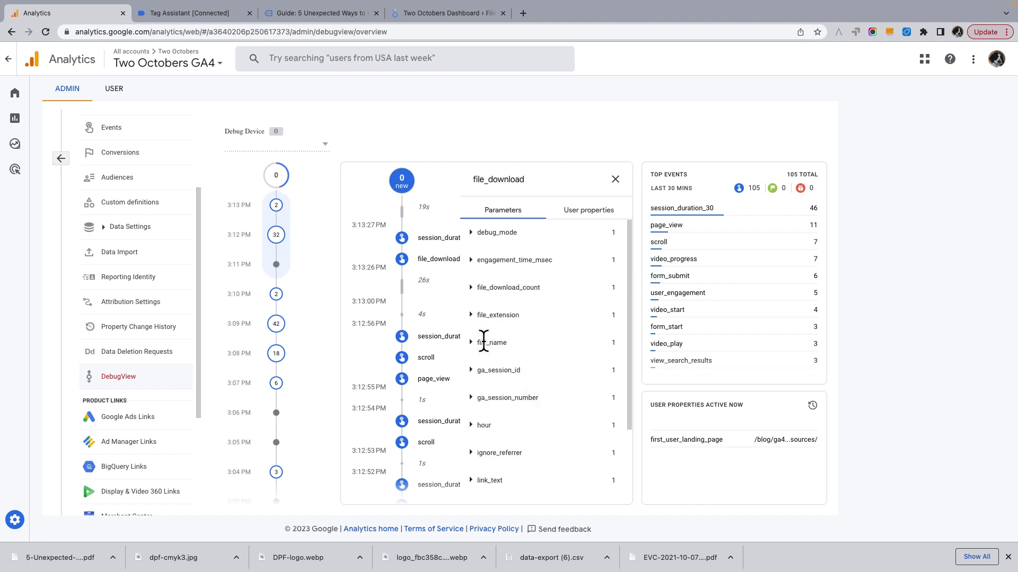
{"action": "left_click", "coordinate": [489, 343]}
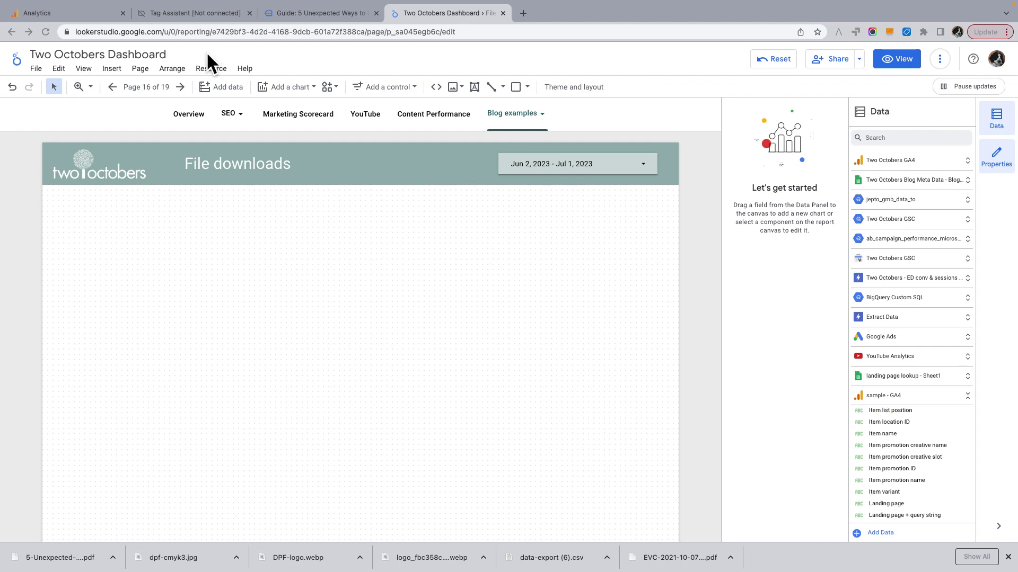
- Open Resource > Manage added data sources and edit the Two Octobers GA4 source
{"action": "left_click", "coordinate": [212, 72]}
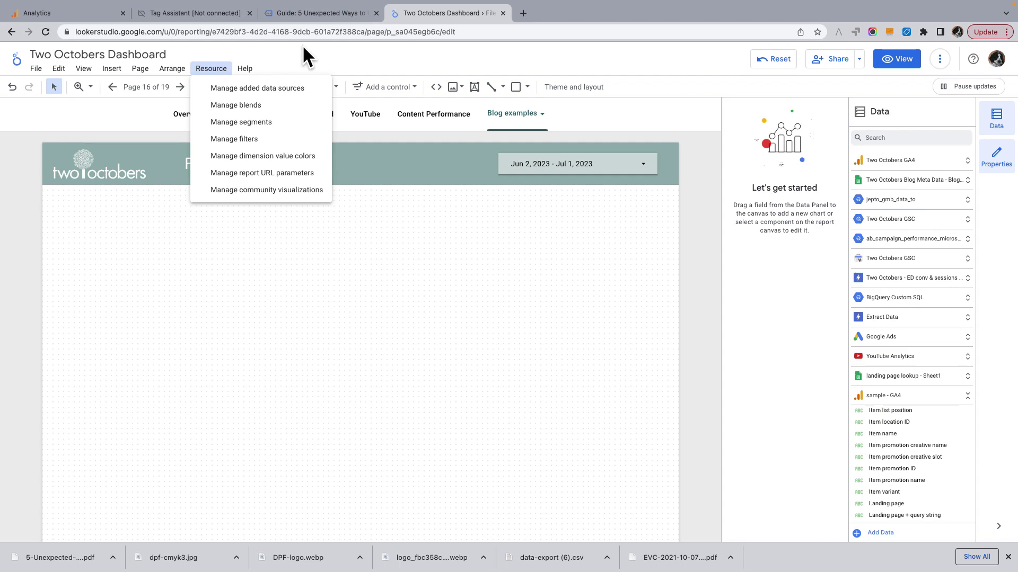
{"action": "left_click", "coordinate": [276, 93]}
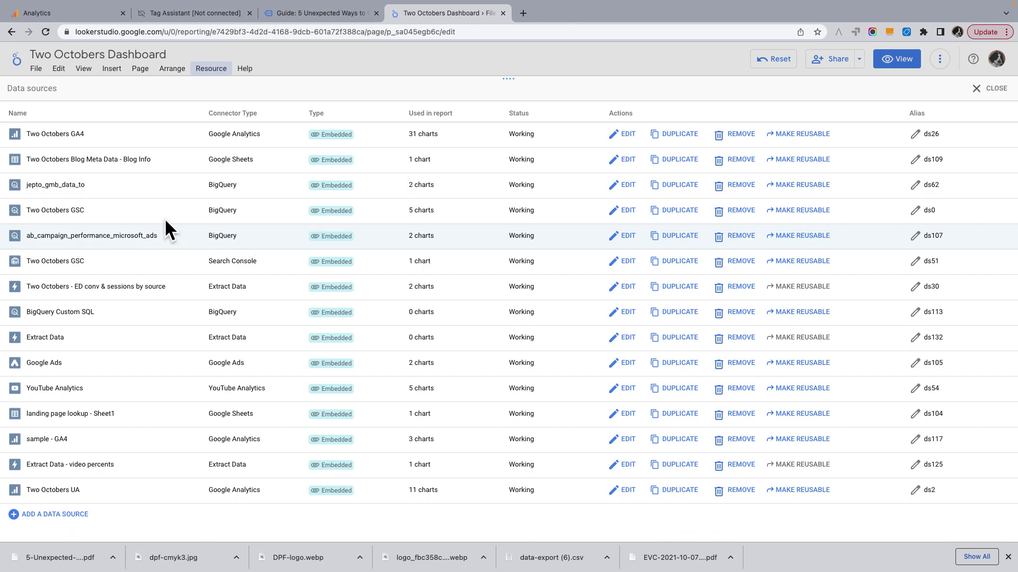
{"action": "left_click", "coordinate": [626, 134]}
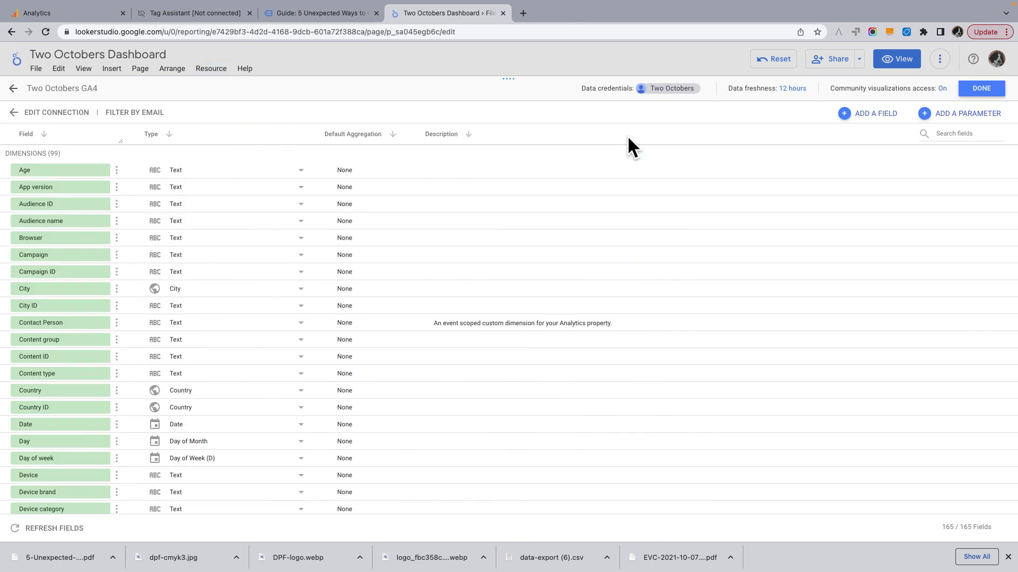
- Refresh the Two Octobers GA4 fields, apply the connection changes, and close the data source editor
{"action": "left_click", "coordinate": [59, 527]}
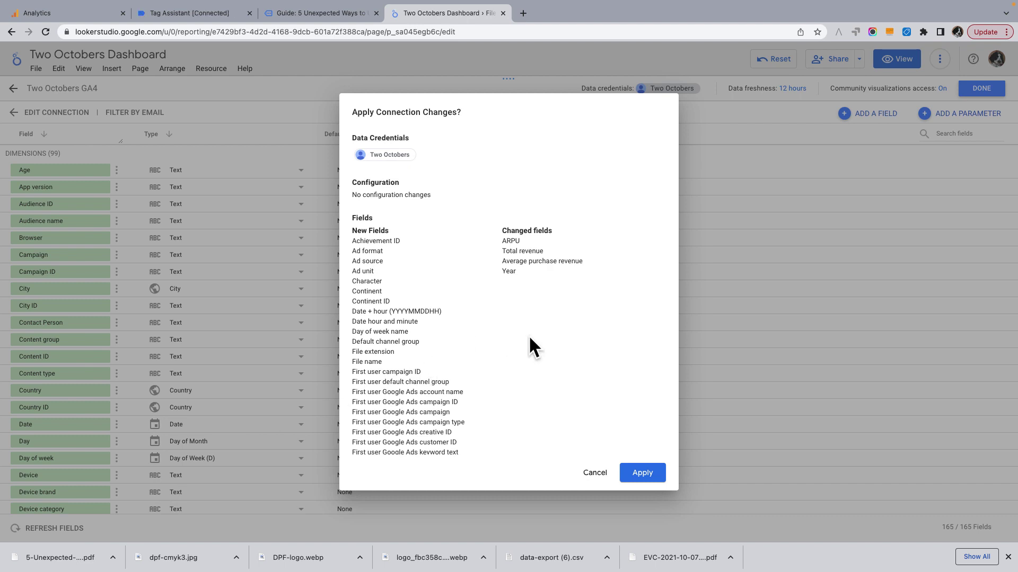
{"action": "scroll", "coordinate": [529, 338], "scroll_direction": "down", "scroll_amount": 3}
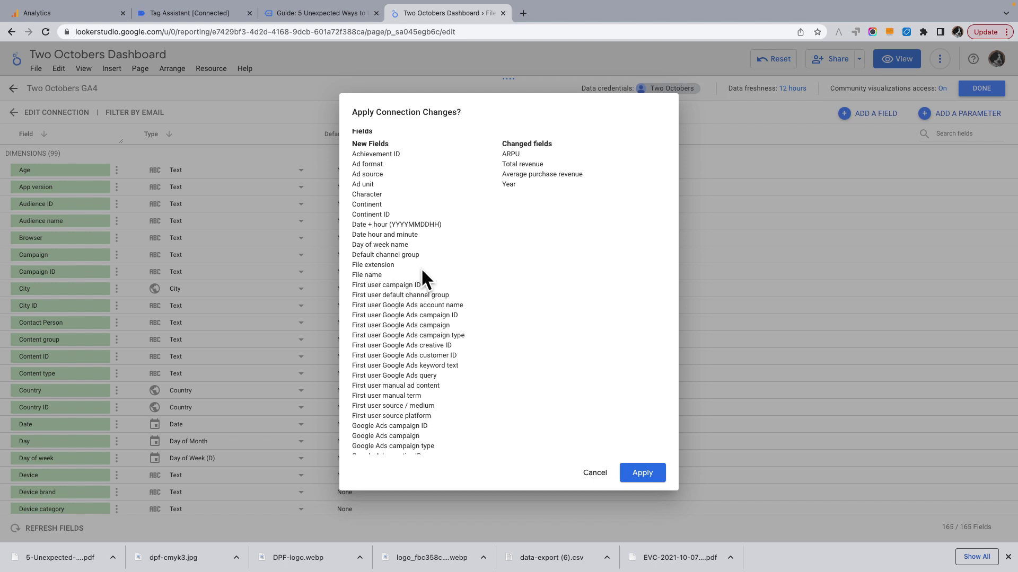
{"action": "scroll", "coordinate": [522, 347], "scroll_direction": "down", "scroll_amount": 8}
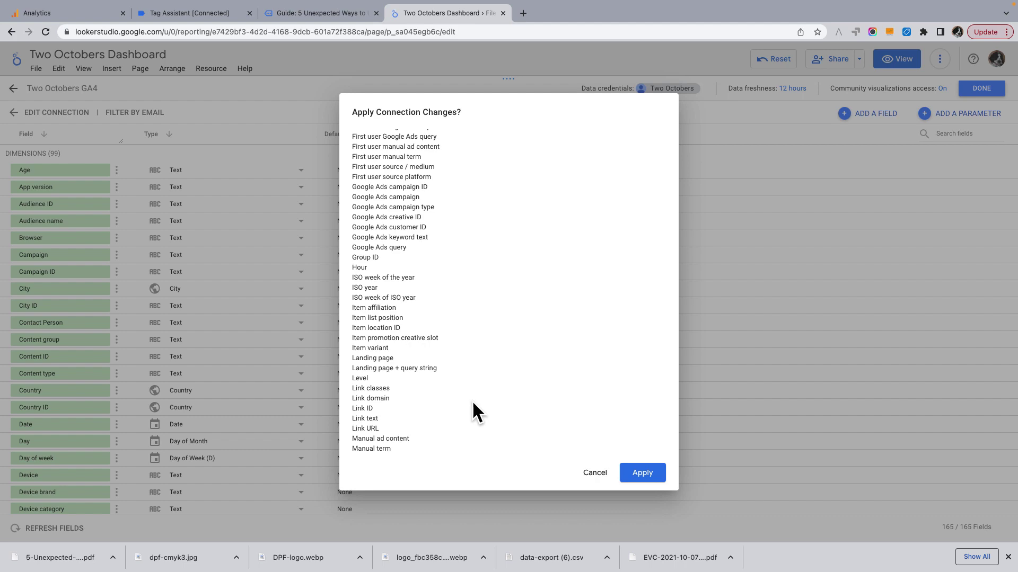
{"action": "left_click", "coordinate": [643, 473]}
{"action": "left_click", "coordinate": [981, 88]}
{"action": "left_click", "coordinate": [984, 88]}
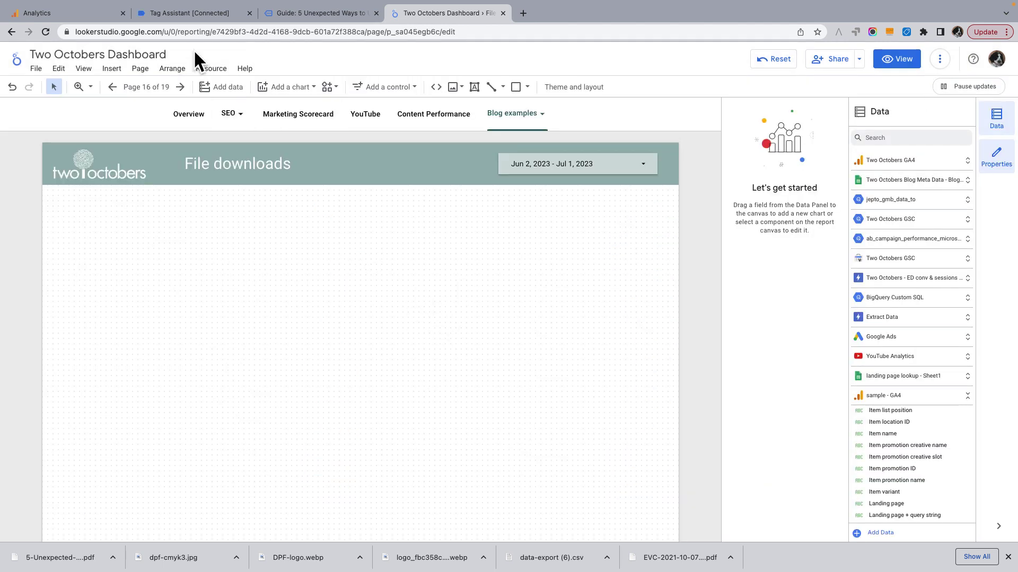
- Insert a table on the File downloads page and enlarge it by its bottom-right corner
{"action": "left_click", "coordinate": [112, 69]}
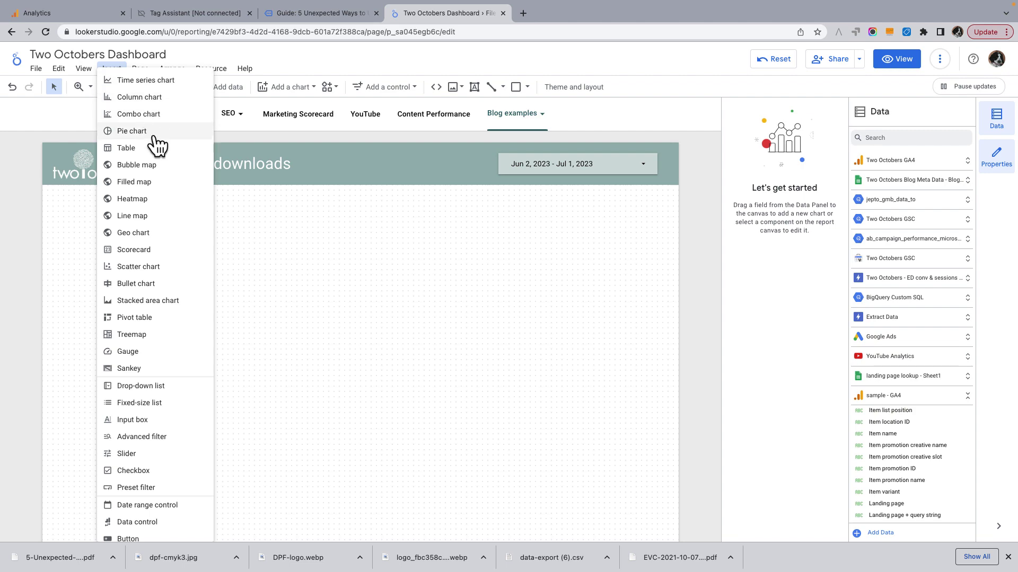
{"action": "left_click", "coordinate": [128, 148]}
{"action": "left_click", "coordinate": [202, 222]}
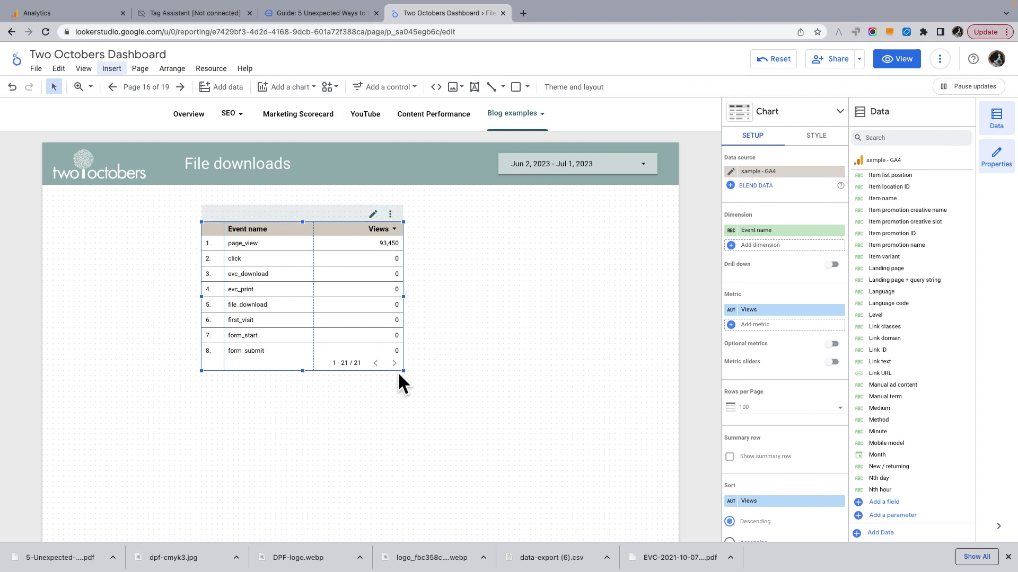
{"action": "left_click_drag", "start_coordinate": [403, 371], "coordinate": [530, 424]}
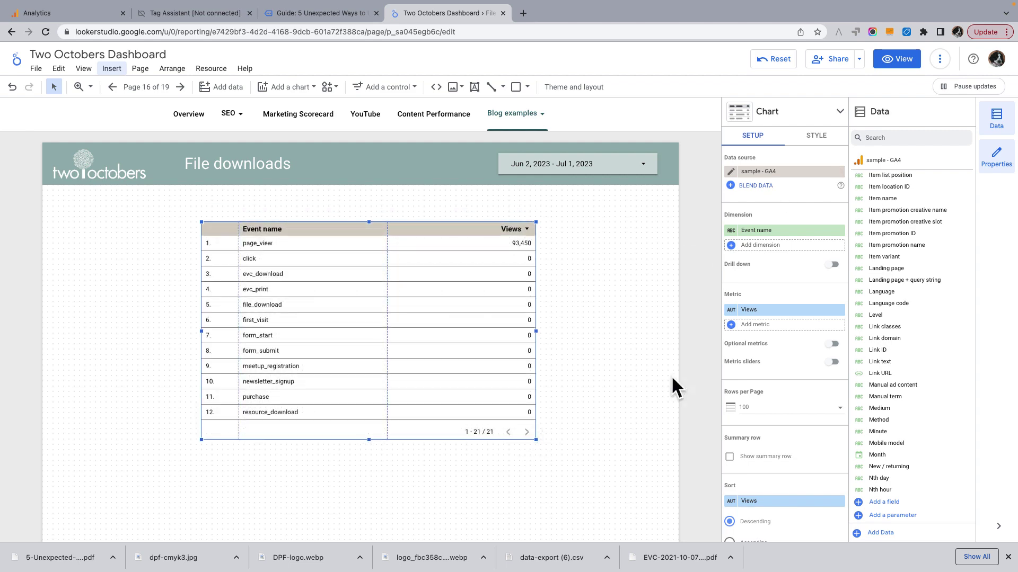
- Swap the table's dimension to File name and its metric to Event count
{"action": "left_click", "coordinate": [770, 231]}
{"action": "type", "text": "File"}
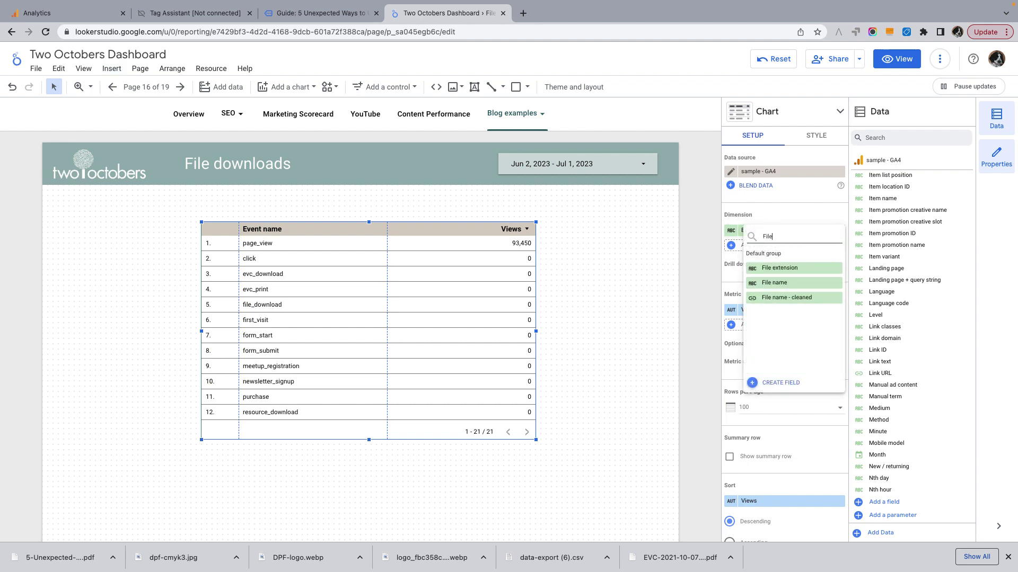
{"action": "left_click", "coordinate": [772, 283]}
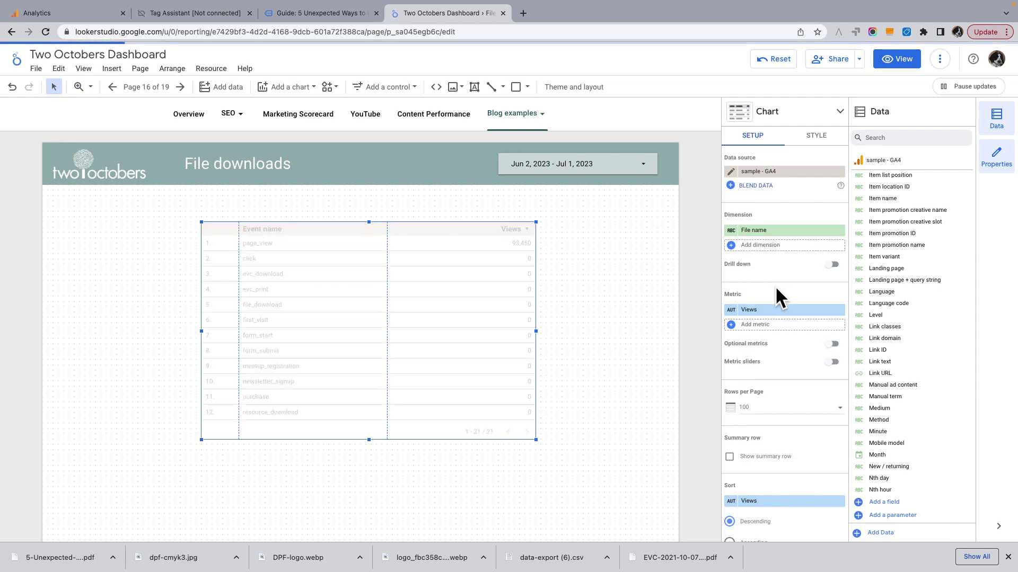
{"action": "left_click", "coordinate": [763, 310]}
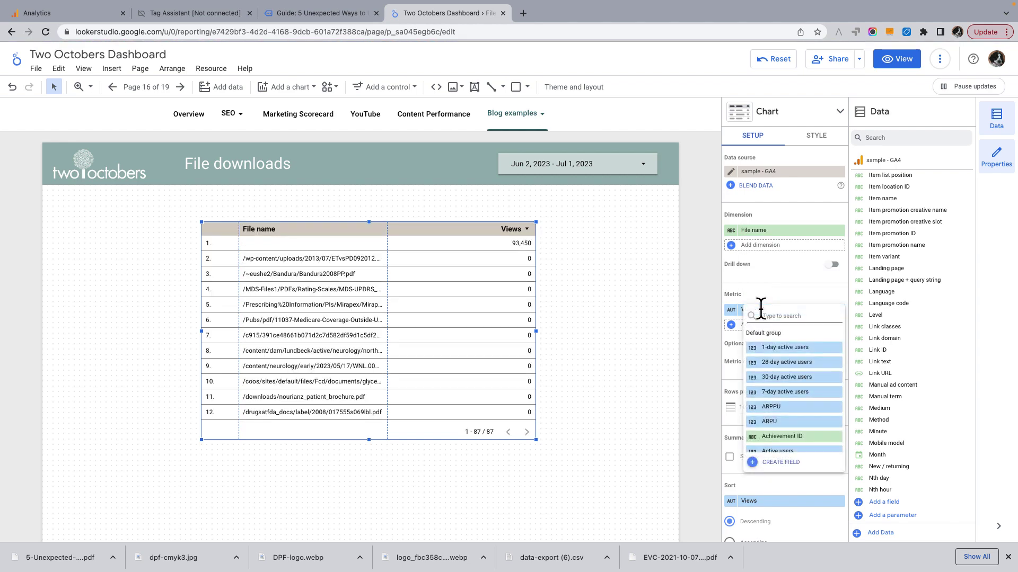
{"action": "type", "text": "Even"}
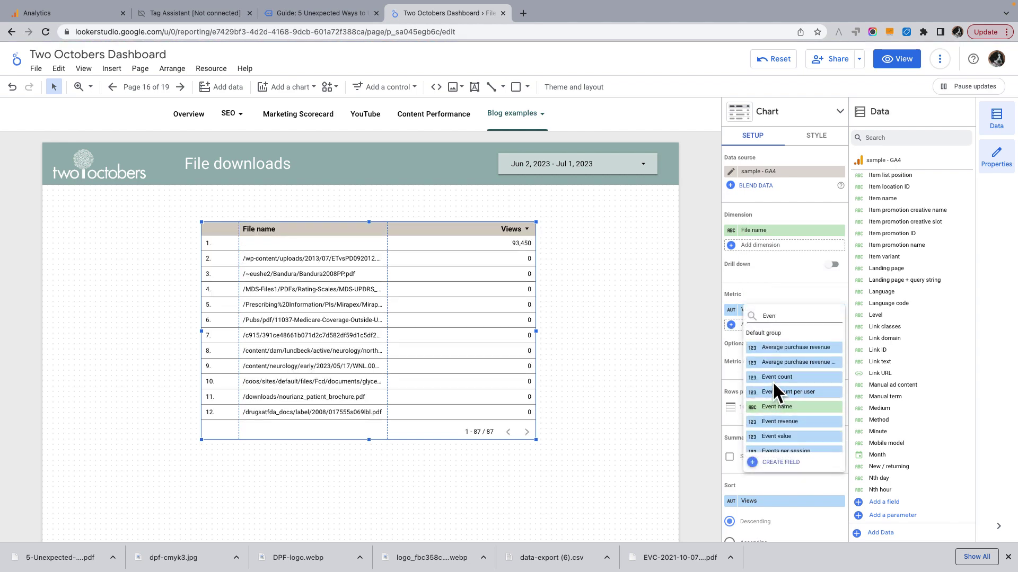
{"action": "left_click", "coordinate": [776, 378]}
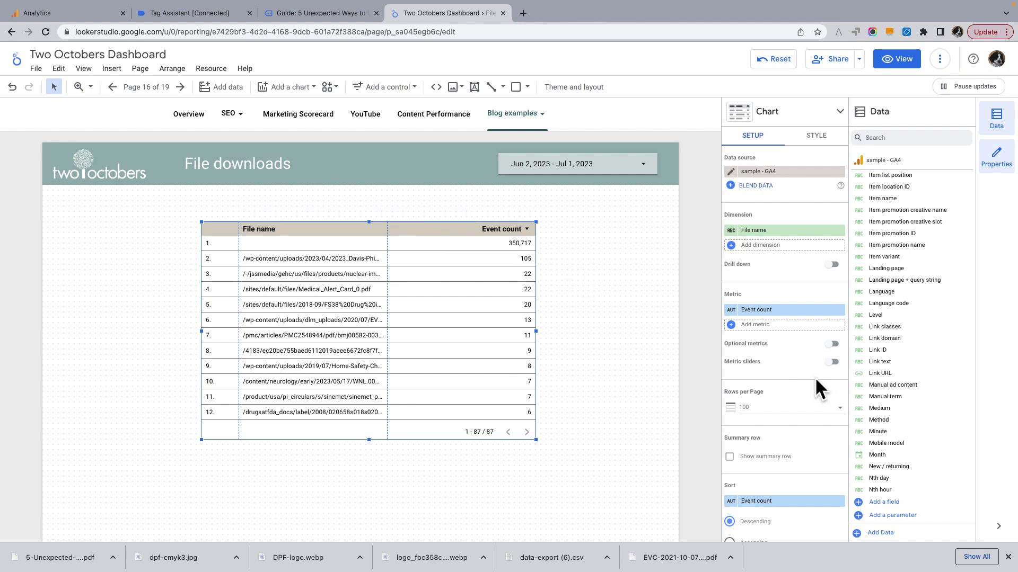
{"action": "scroll", "coordinate": [815, 378], "scroll_direction": "down", "scroll_amount": 3}
{"action": "scroll", "coordinate": [816, 377], "scroll_direction": "down", "scroll_amount": 4}
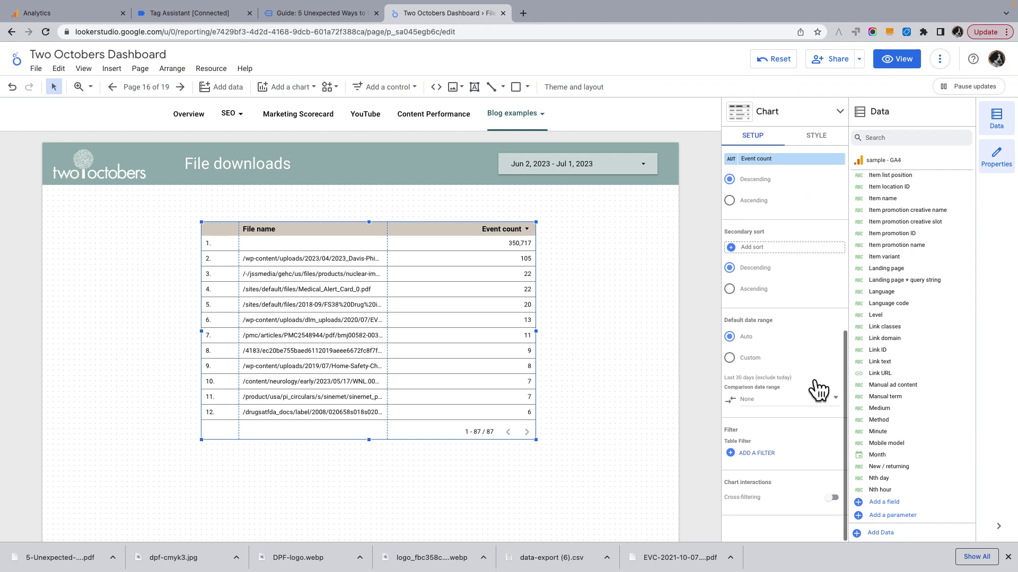
- Create and save a 'GA4 - Event name = file_download' filter including Event name equal to file_download
{"action": "left_click", "coordinate": [755, 454]}
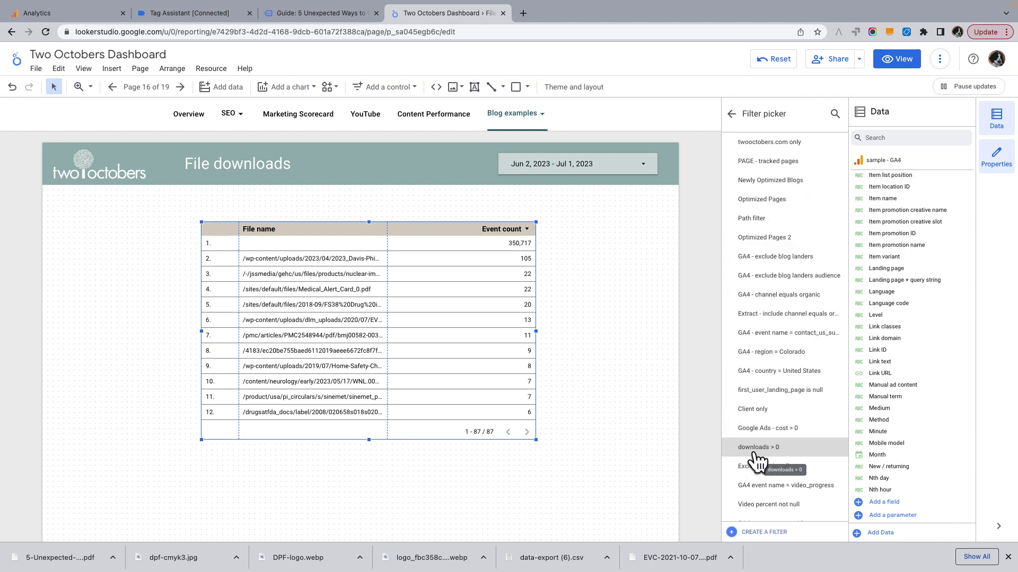
{"action": "left_click", "coordinate": [747, 536]}
{"action": "left_click", "coordinate": [135, 316]}
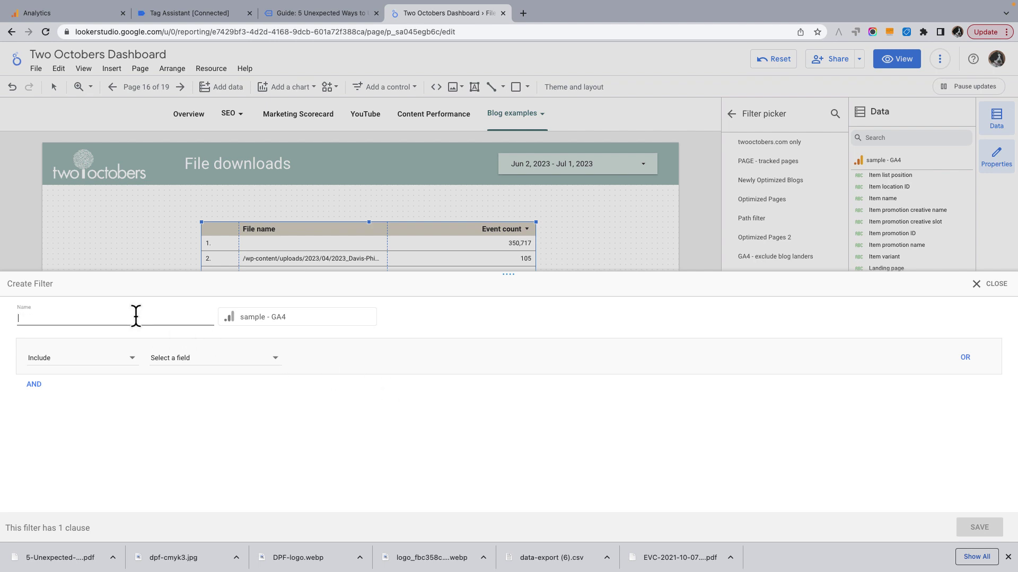
{"action": "type", "text": "GA4"}
{"action": "type", "text": "- Event name = file_download"}
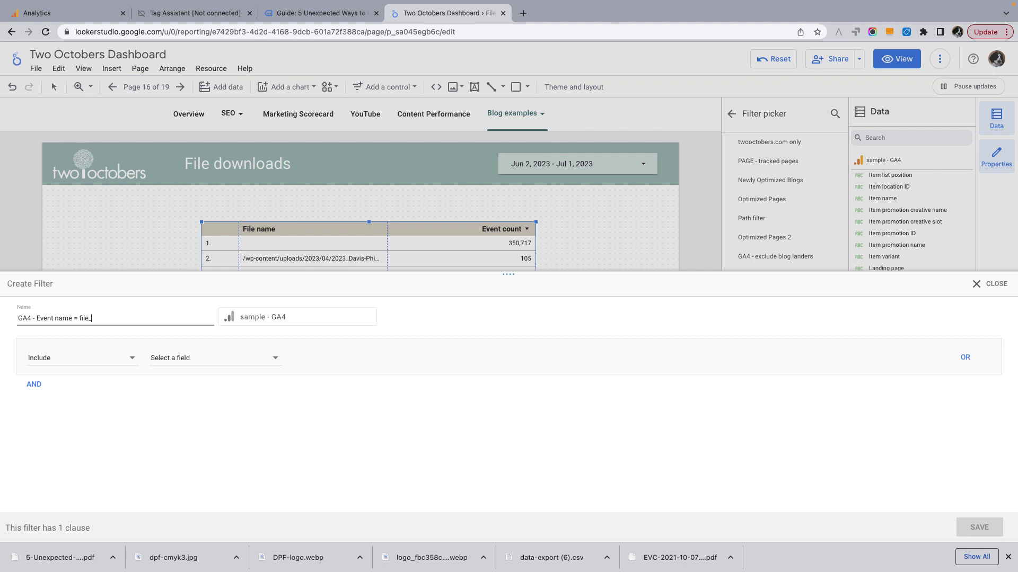
{"action": "left_click", "coordinate": [215, 358]}
{"action": "type", "text": "event"}
{"action": "left_click", "coordinate": [204, 374]}
{"action": "left_click", "coordinate": [368, 363]}
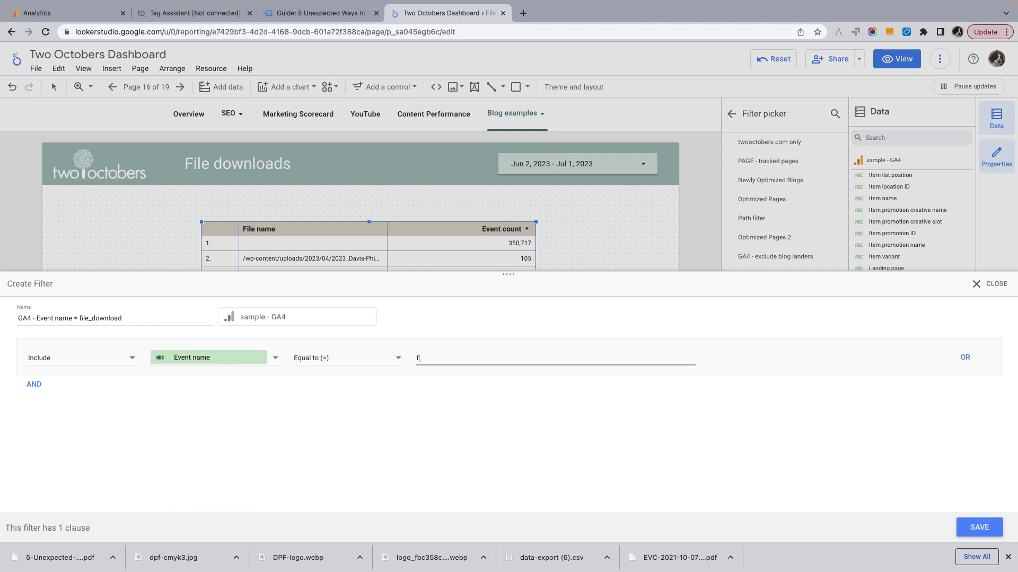
{"action": "type", "text": "file_download"}
{"action": "left_click", "coordinate": [979, 527]}
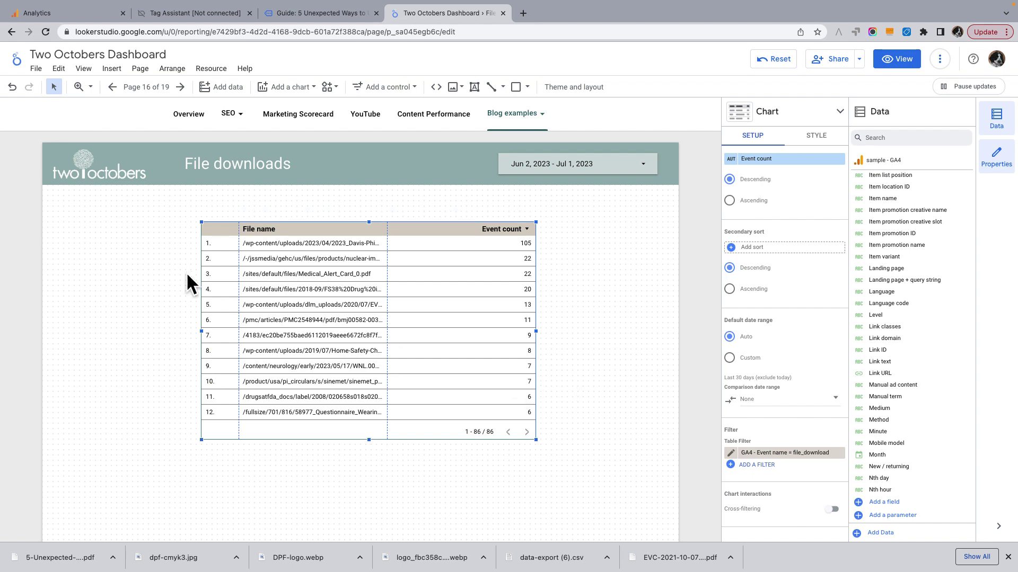
- Stretch the table's left and right edges outward, and undo an attempted File name column widening
{"action": "left_click_drag", "start_coordinate": [200, 333], "coordinate": [88, 334]}
{"action": "left_click_drag", "start_coordinate": [537, 331], "coordinate": [643, 326]}
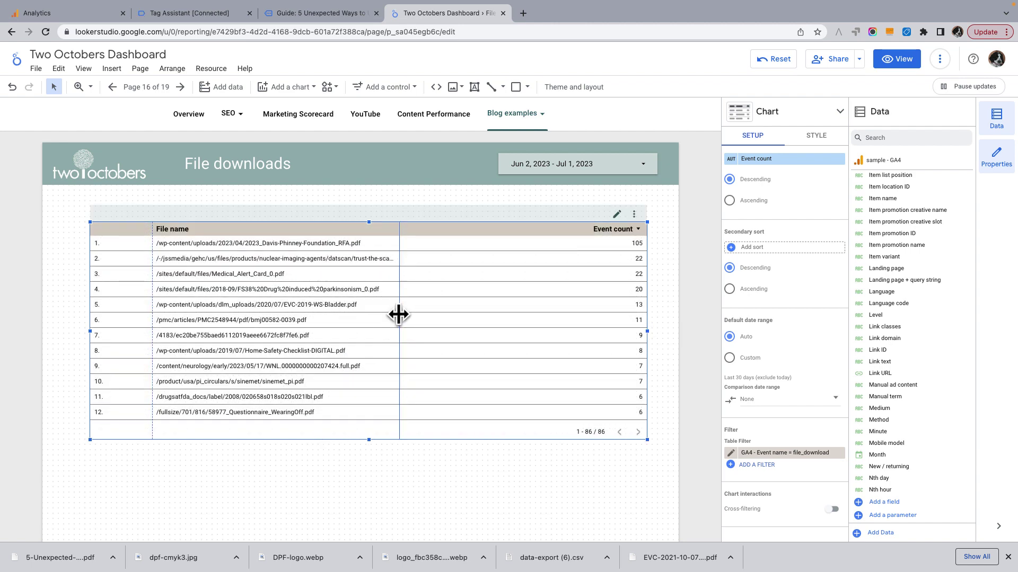
{"action": "left_click_drag", "start_coordinate": [399, 314], "coordinate": [456, 313]}
{"action": "key", "text": "ctrl+z"}
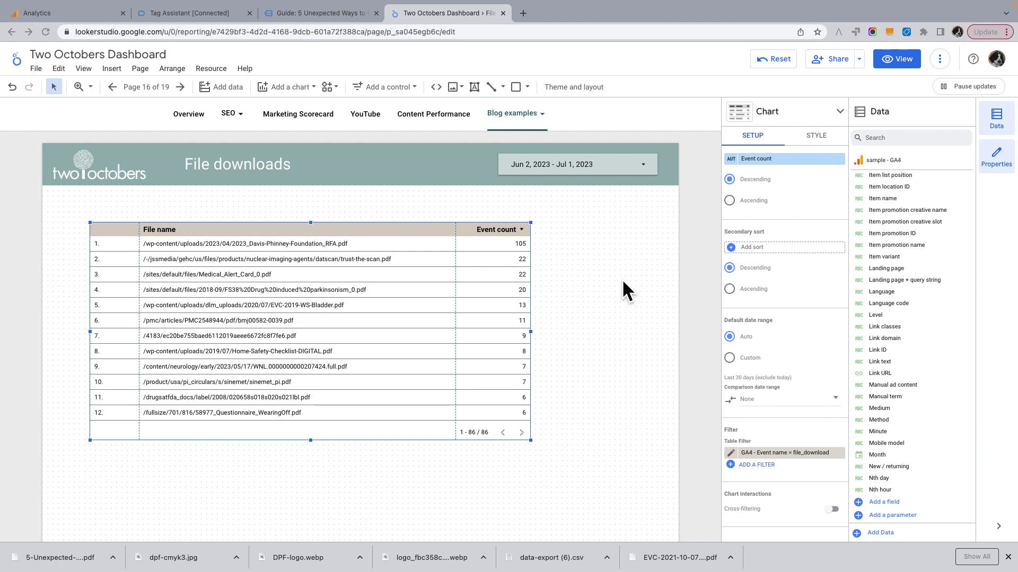
- Go back to Google Analytics and open the Events page in the Admin sidebar
{"action": "left_click", "coordinate": [78, 11]}
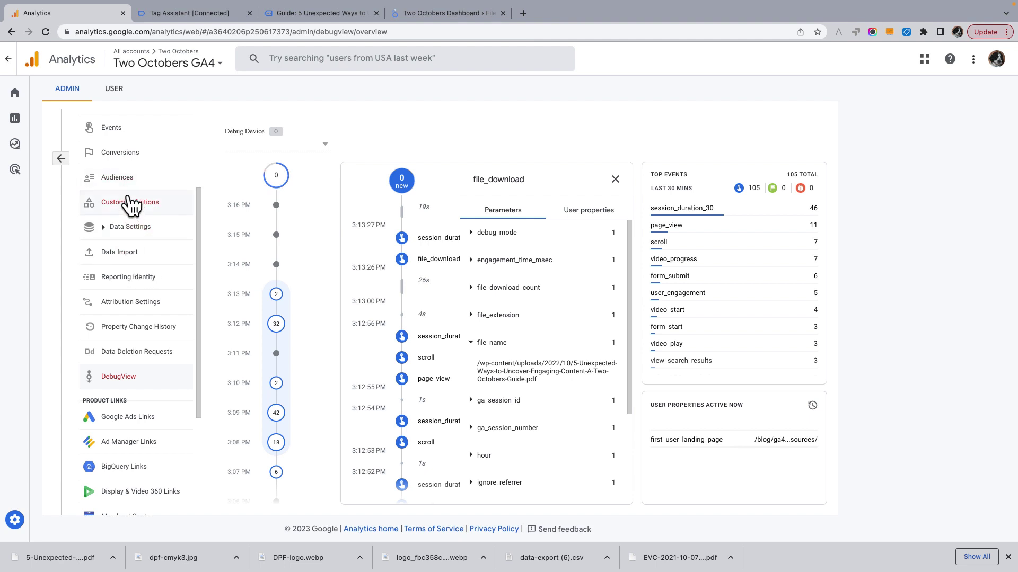
{"action": "scroll", "coordinate": [130, 205], "scroll_direction": "up", "scroll_amount": 3}
{"action": "left_click", "coordinate": [113, 268]}
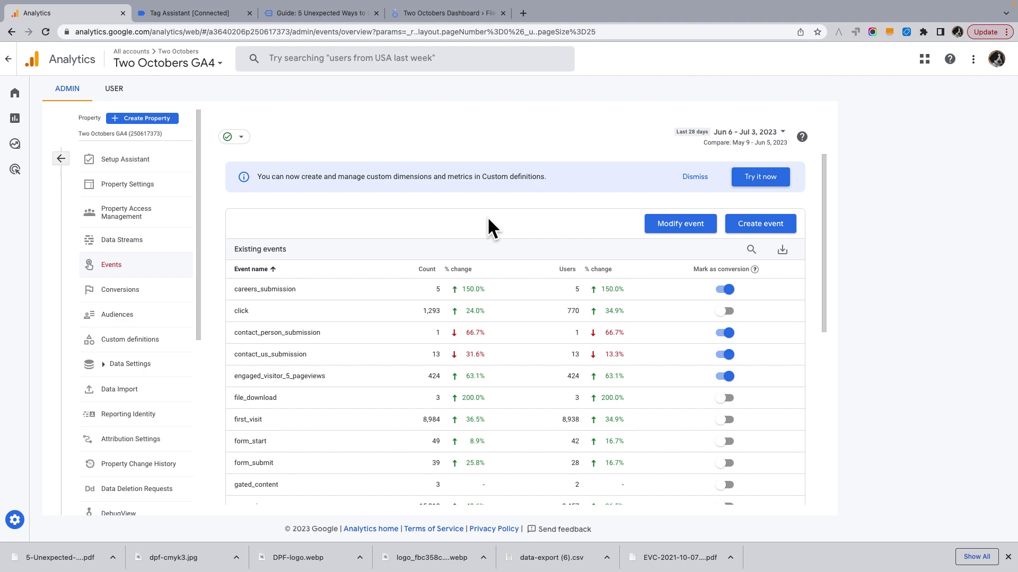
- Review the 'add _count parameter to file_download event' modification setting file_download_count to 1
{"action": "left_click", "coordinate": [682, 227]}
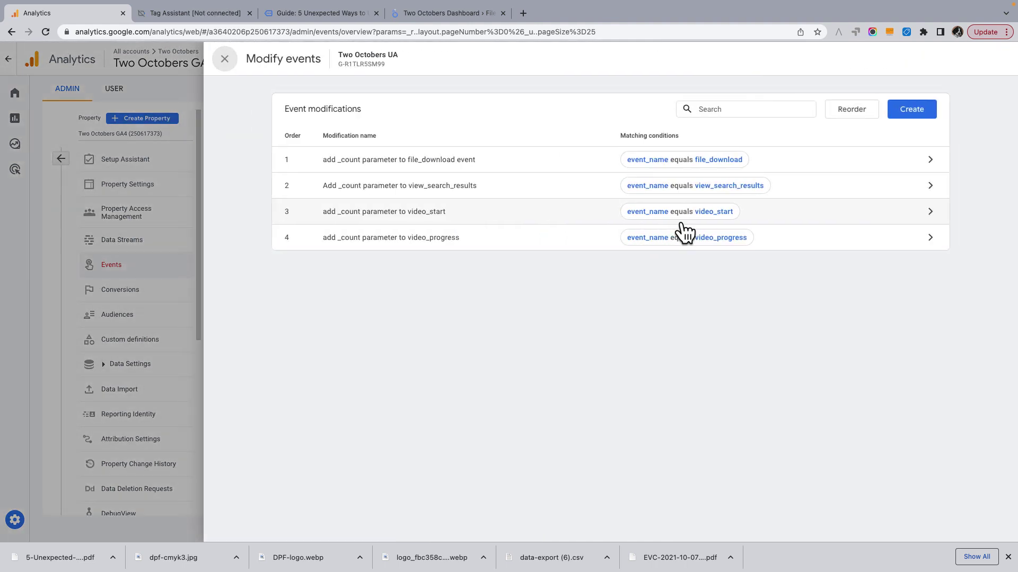
{"action": "left_click", "coordinate": [426, 160]}
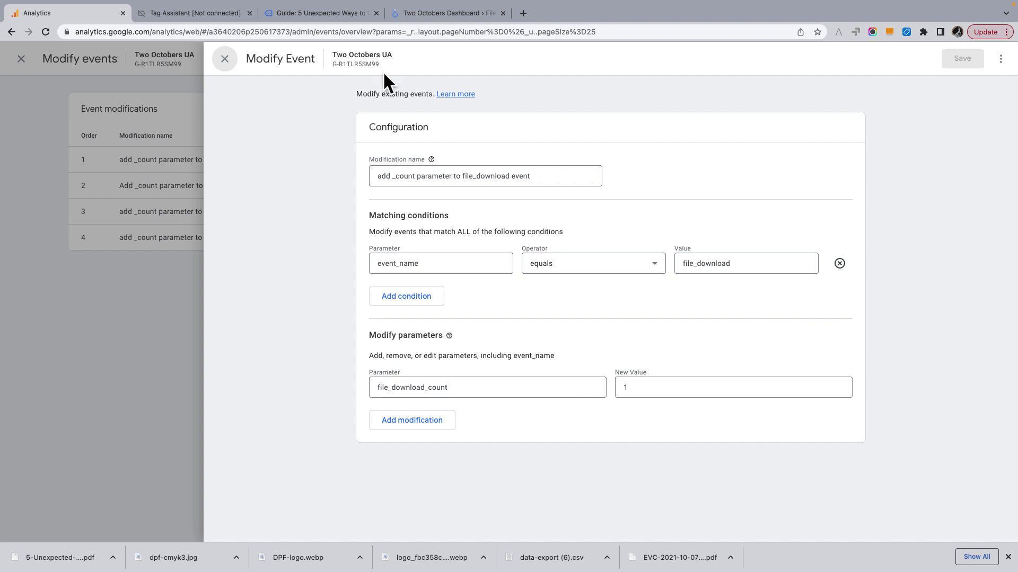
{"action": "left_click", "coordinate": [225, 58]}
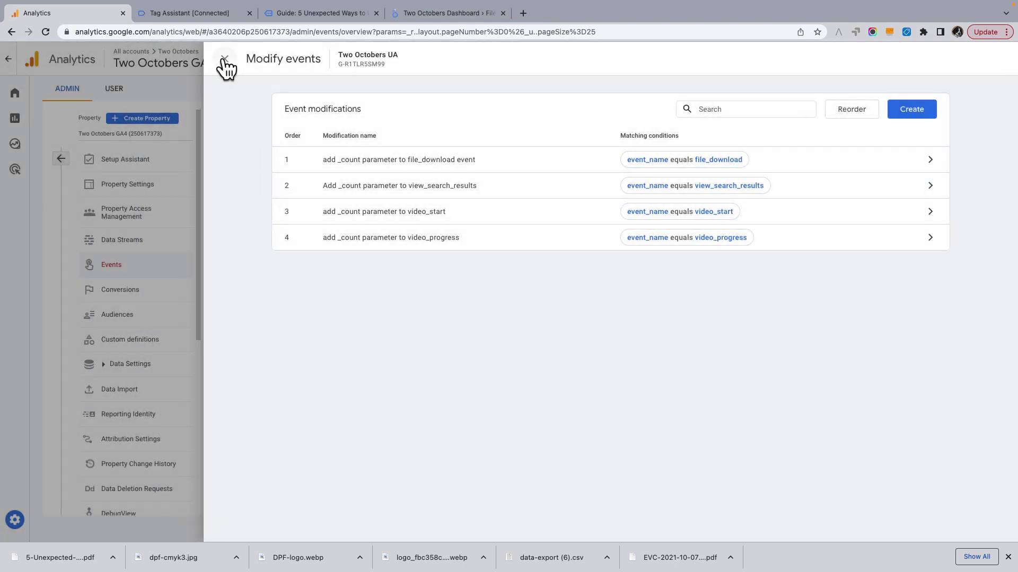
- Inspect the Downloads custom metric, based on file_download_count with Standard units, without saving
{"action": "left_click", "coordinate": [224, 59]}
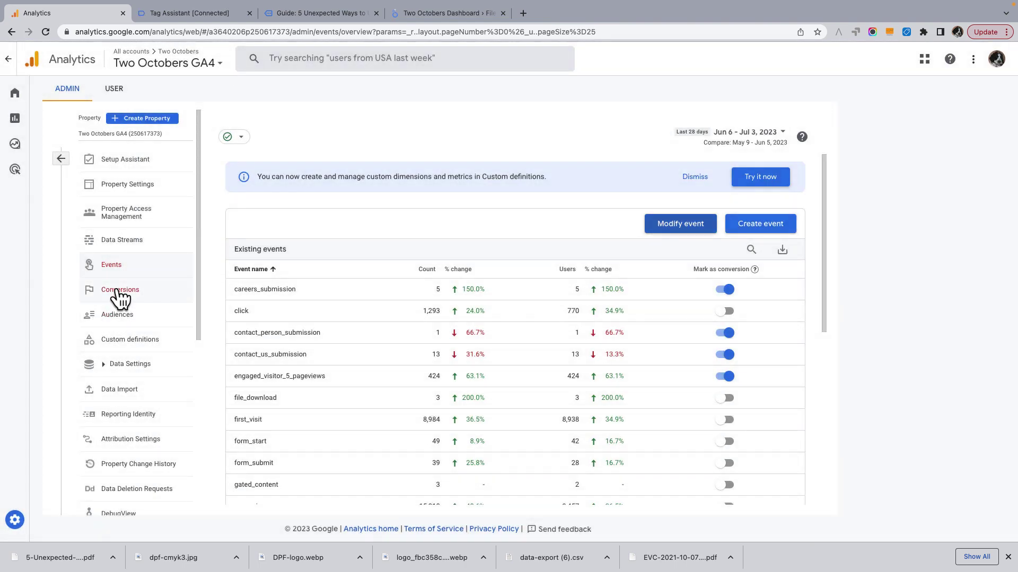
{"action": "left_click", "coordinate": [133, 348]}
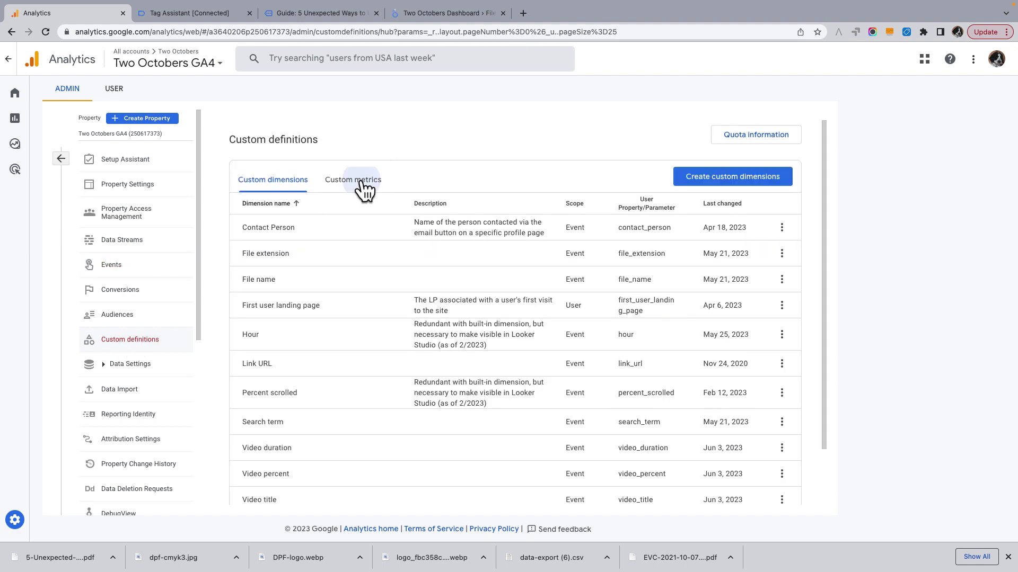
{"action": "left_click", "coordinate": [364, 187]}
{"action": "left_click", "coordinate": [790, 228]}
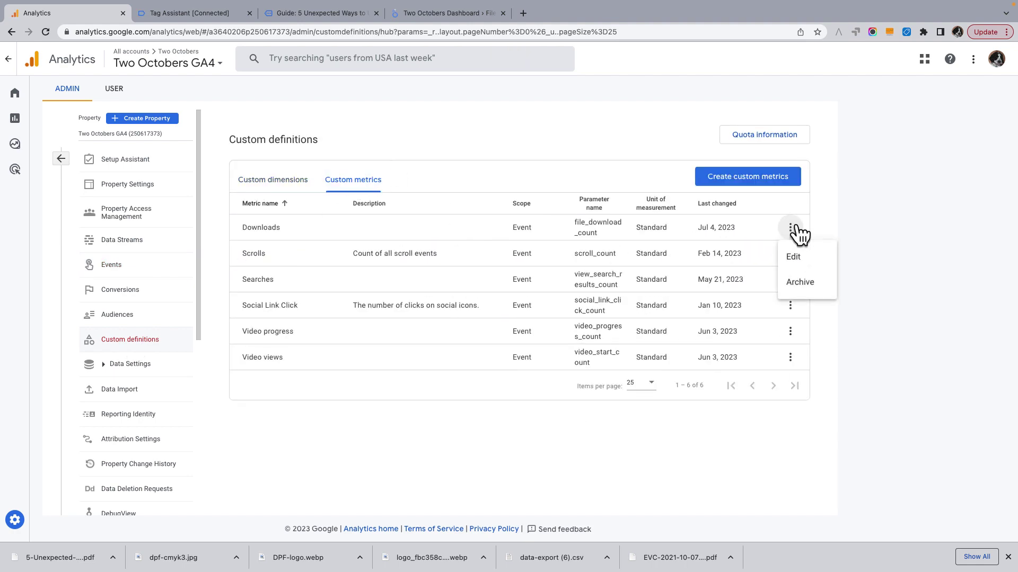
{"action": "left_click", "coordinate": [794, 257]}
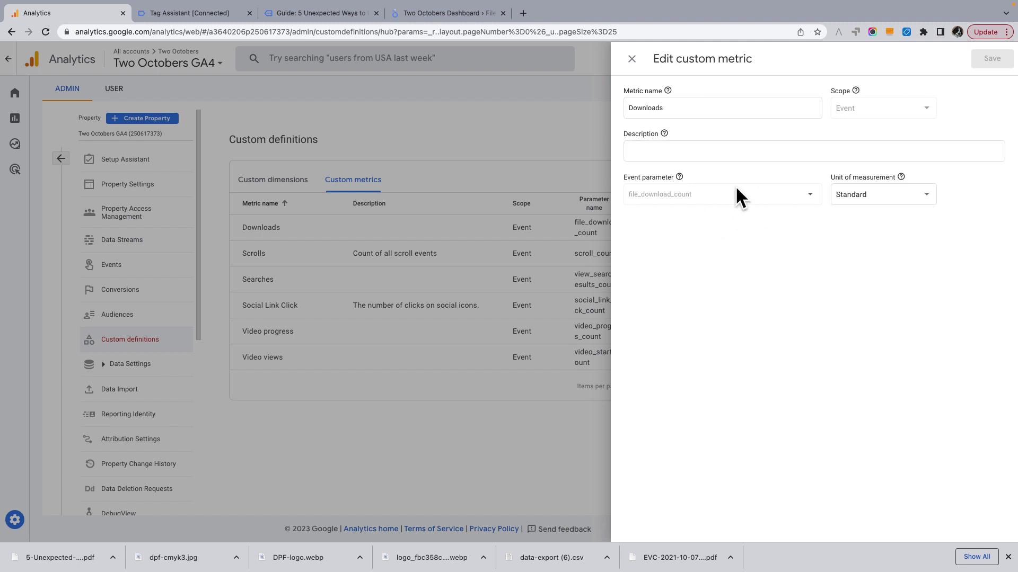
{"action": "left_click", "coordinate": [692, 108]}
{"action": "left_click", "coordinate": [632, 59]}
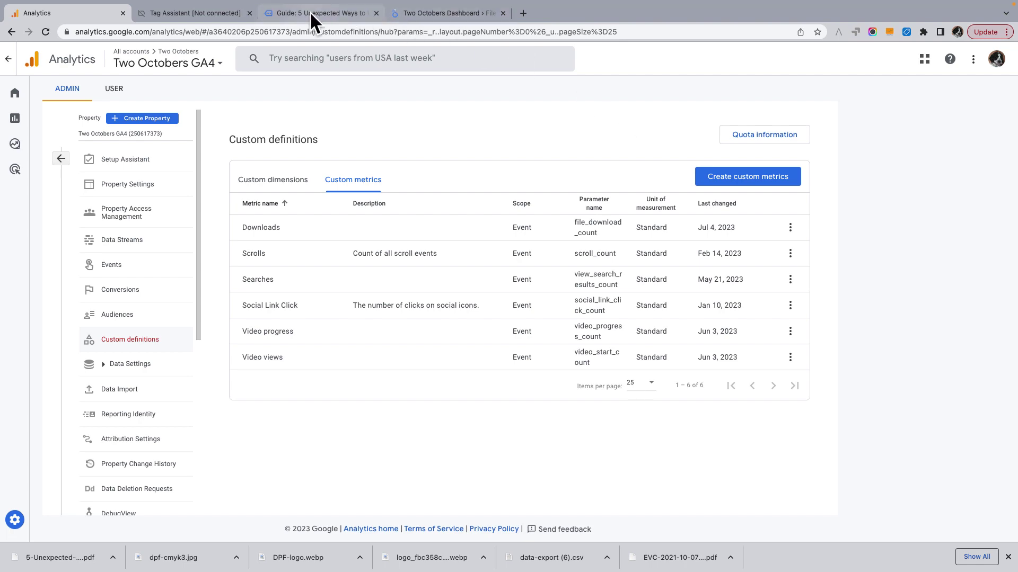
- Back in Looker Studio, add the Downloads metric to the File downloads table
{"action": "left_click", "coordinate": [432, 11]}
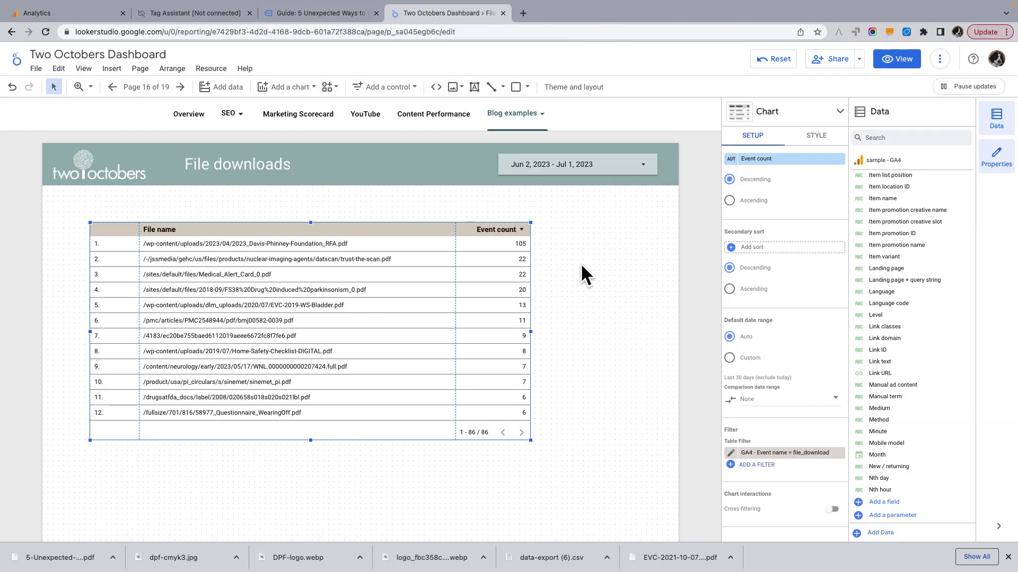
{"action": "scroll", "coordinate": [795, 249], "scroll_direction": "down", "scroll_amount": 1}
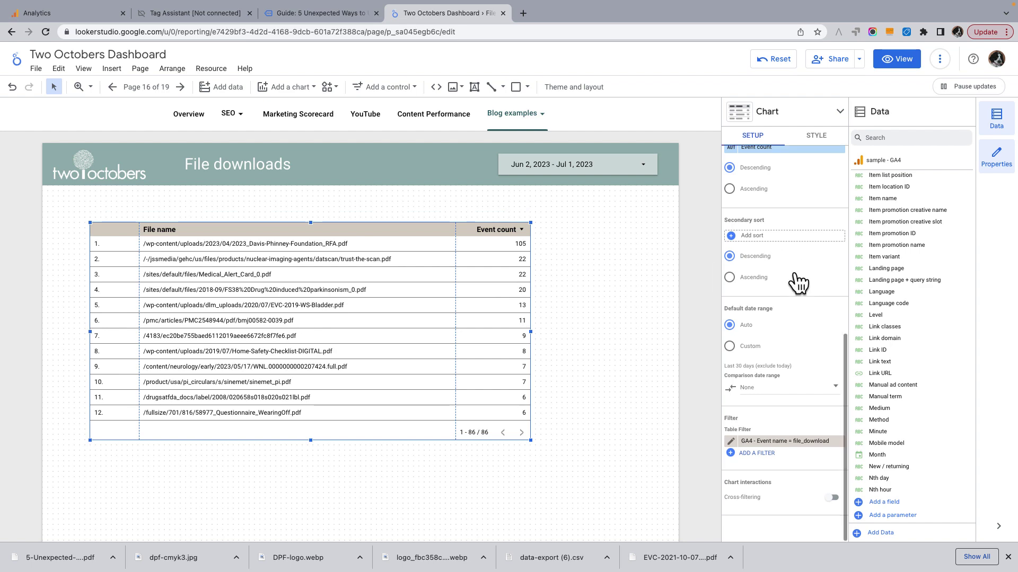
{"action": "scroll", "coordinate": [793, 278], "scroll_direction": "up", "scroll_amount": 6}
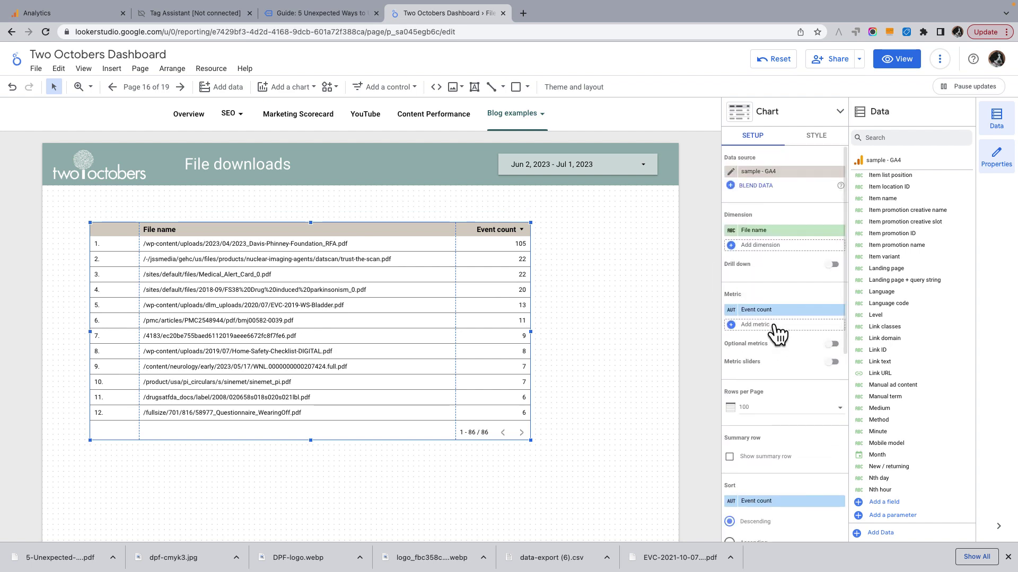
{"action": "left_click", "coordinate": [774, 325]}
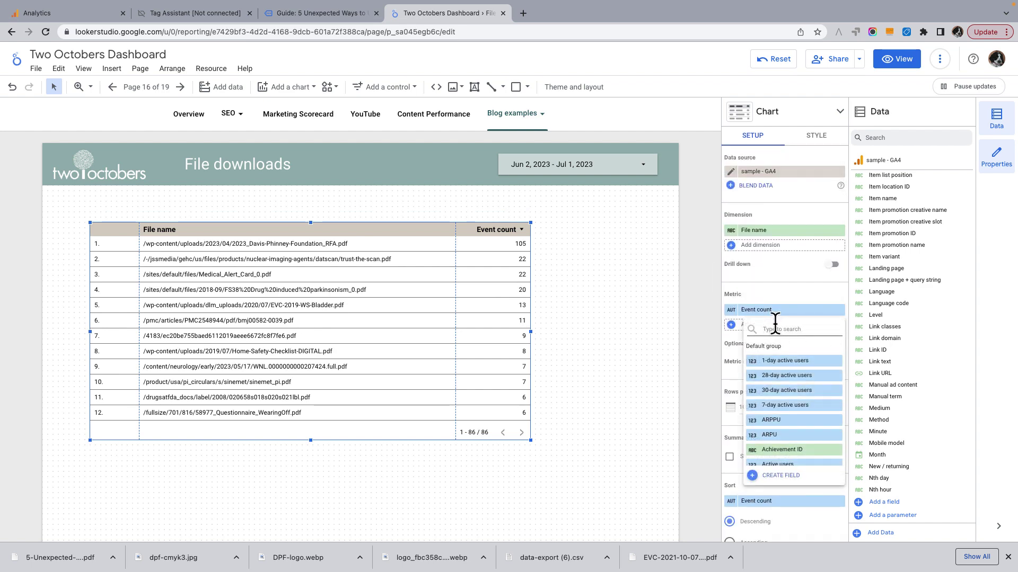
{"action": "type", "text": "Down"}
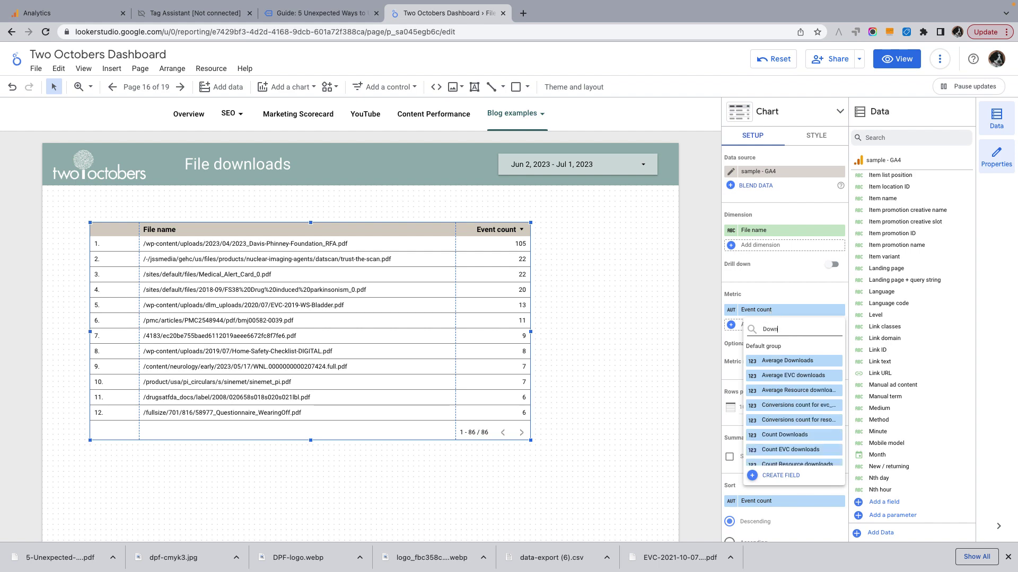
{"action": "type", "text": "load"}
{"action": "left_click", "coordinate": [779, 392]}
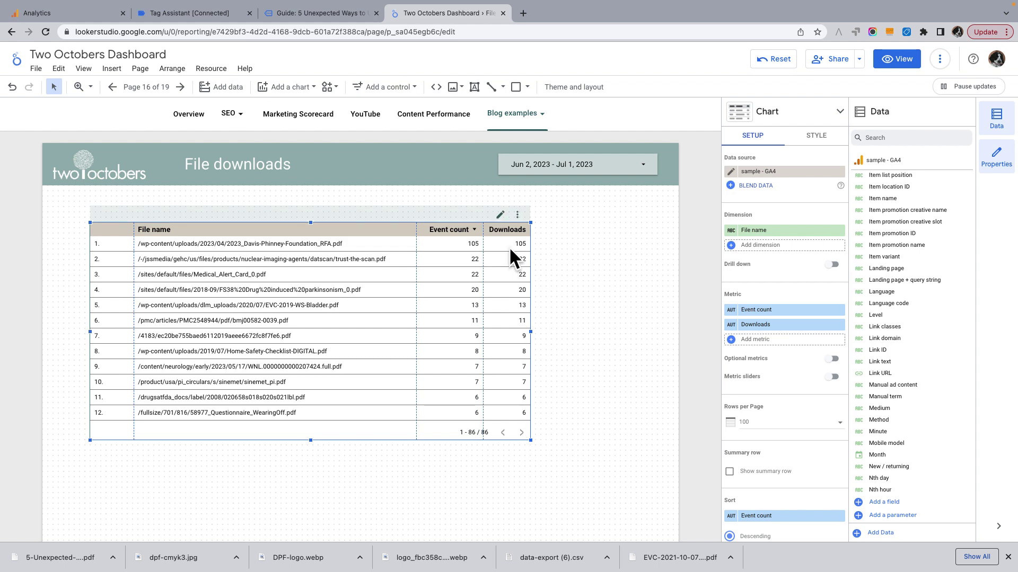
- Remove the Event count metric so files are ranked by Downloads alone
{"action": "scroll", "coordinate": [794, 366], "scroll_direction": "down", "scroll_amount": 5}
{"action": "scroll", "coordinate": [794, 365], "scroll_direction": "up", "scroll_amount": 5}
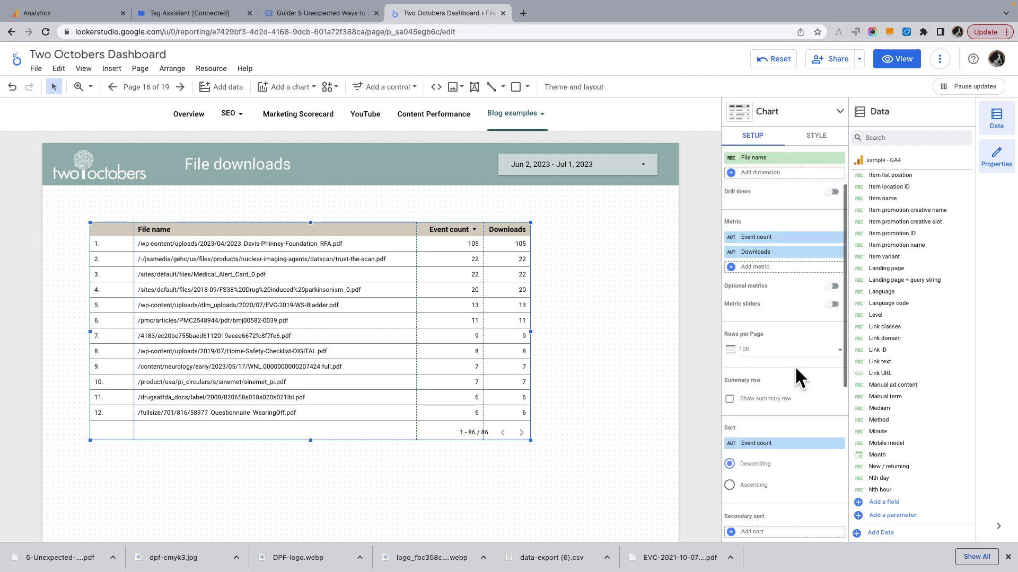
{"action": "left_click", "coordinate": [835, 310]}
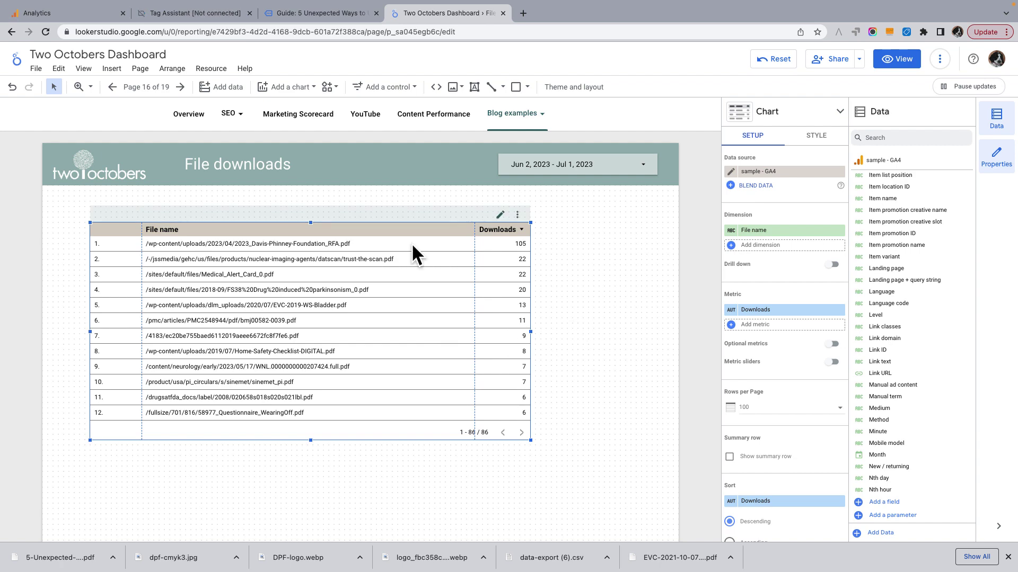
{"action": "left_click_drag", "start_coordinate": [412, 242], "coordinate": [431, 237]}
{"action": "scroll", "coordinate": [594, 291], "scroll_direction": "down", "scroll_amount": 2}
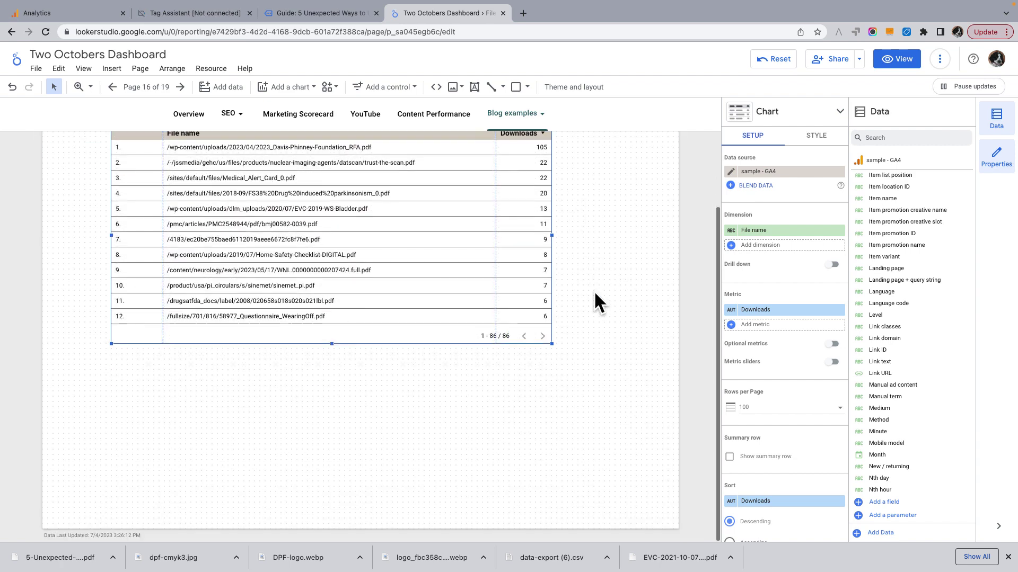
{"action": "scroll", "coordinate": [593, 290], "scroll_direction": "up", "scroll_amount": 2}
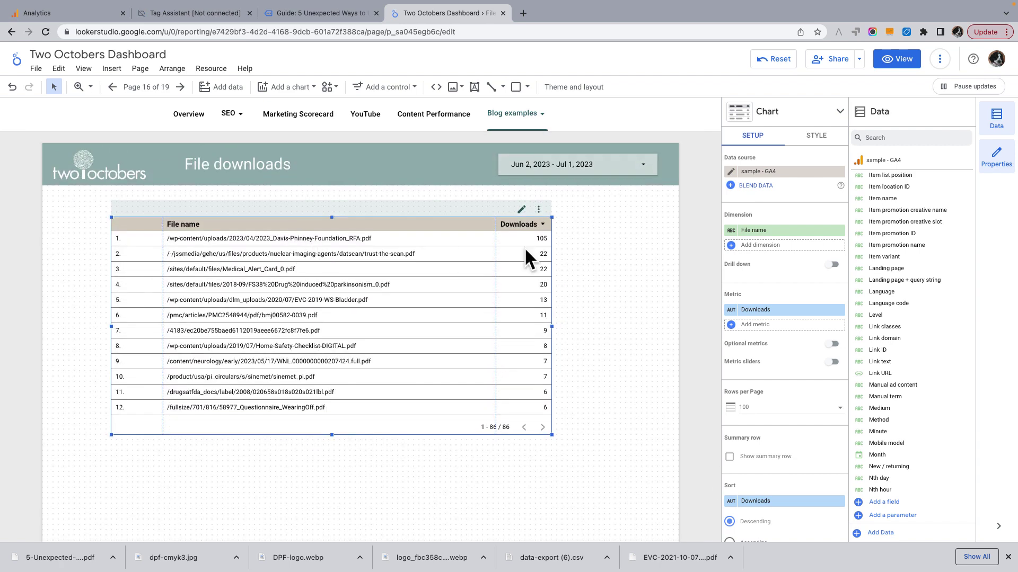
- Swap the table's File name dimension for Session default channel group
{"action": "left_click", "coordinate": [762, 230]}
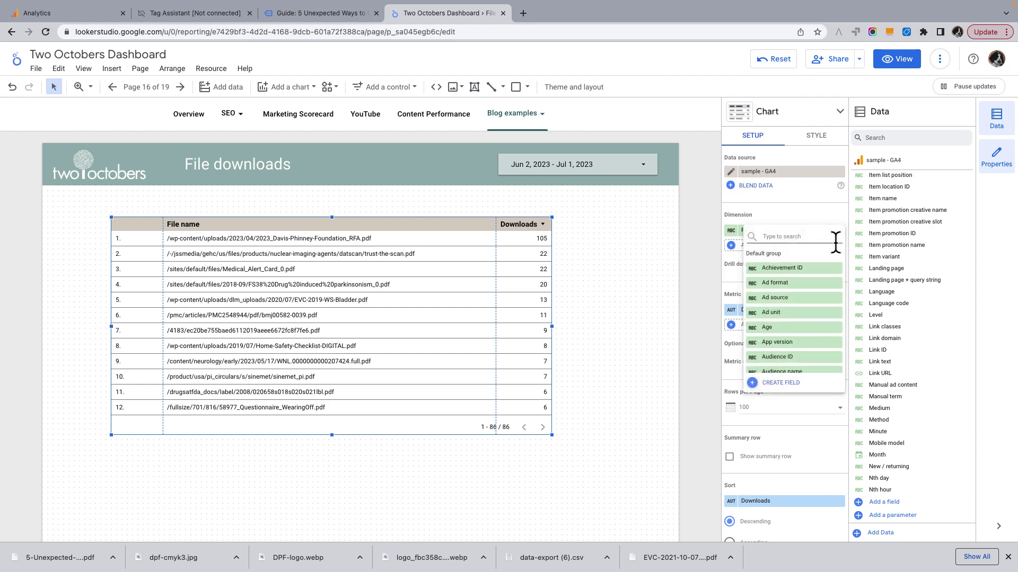
{"action": "type", "text": "chann"}
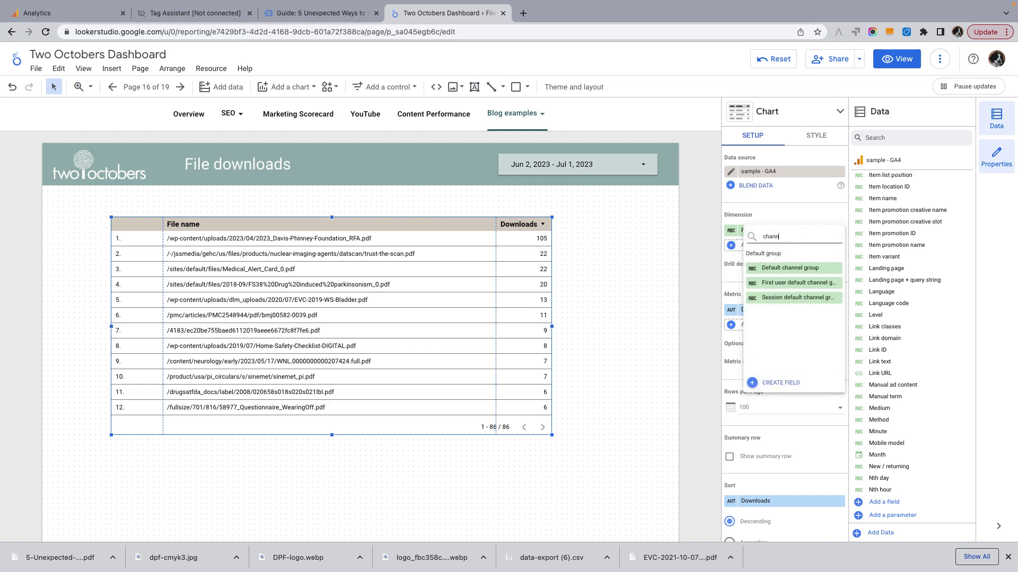
{"action": "left_click", "coordinate": [796, 297]}
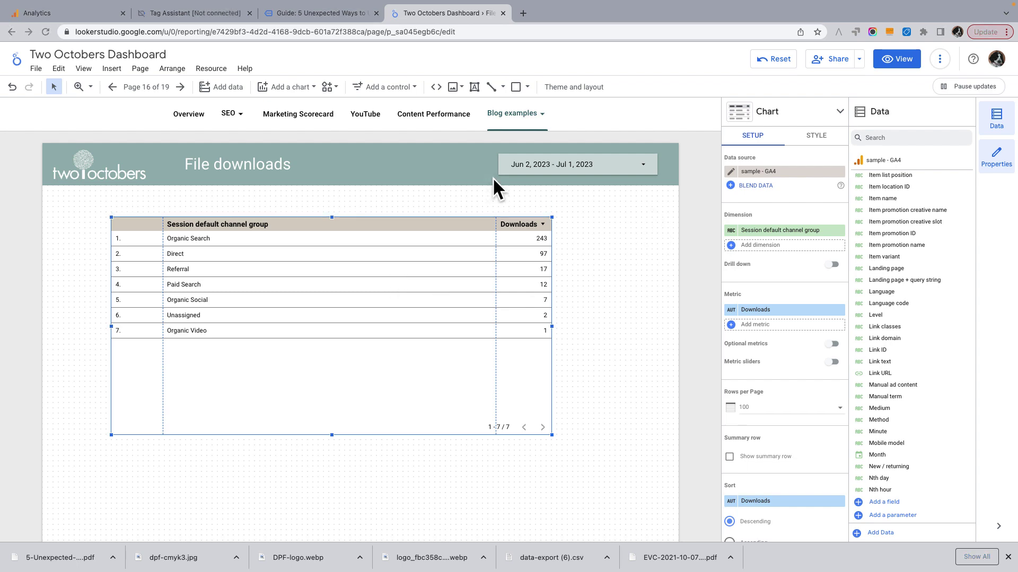
{"action": "left_click", "coordinate": [210, 69]}
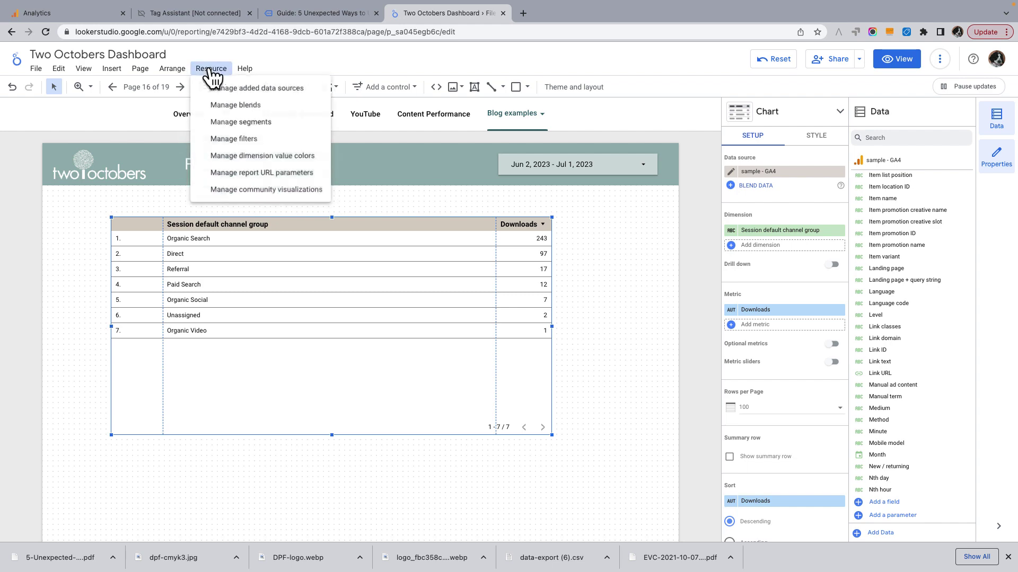
{"action": "left_click", "coordinate": [257, 88]}
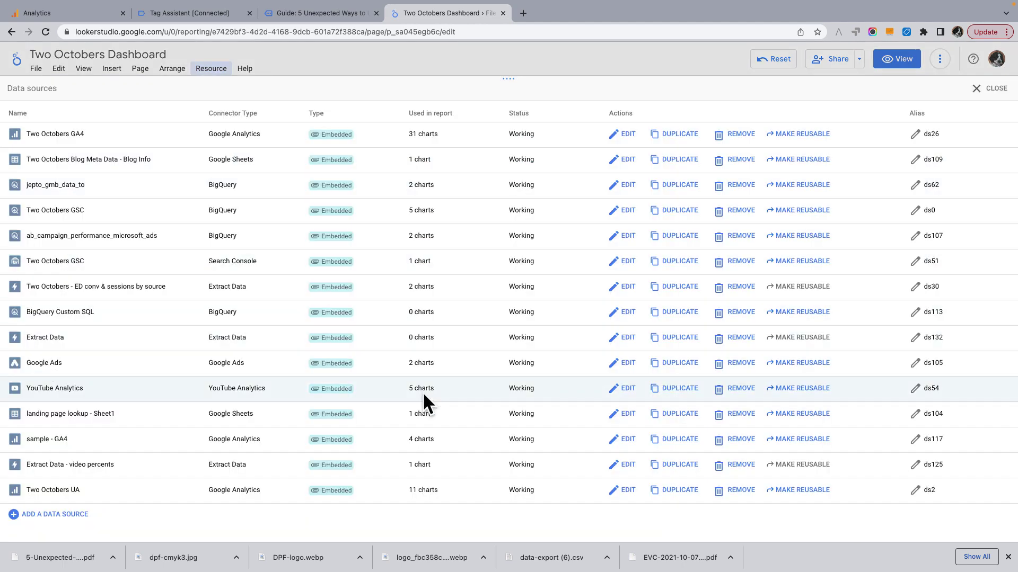
{"action": "left_click", "coordinate": [625, 440]}
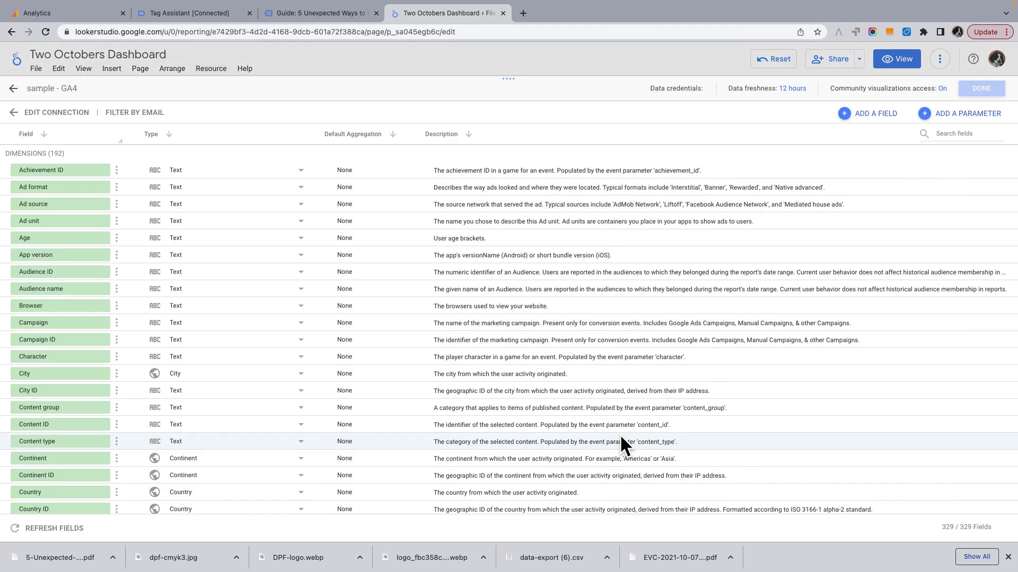
{"action": "scroll", "coordinate": [223, 345], "scroll_direction": "down", "scroll_amount": 2}
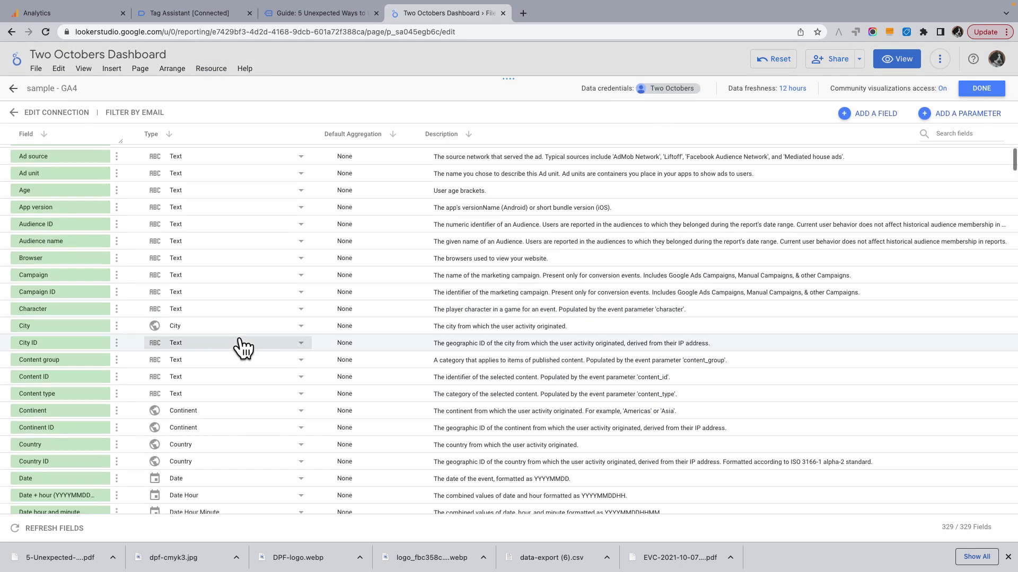
- Add a calculated field named 'File download link' and move to its formula box
{"action": "left_click", "coordinate": [846, 112]}
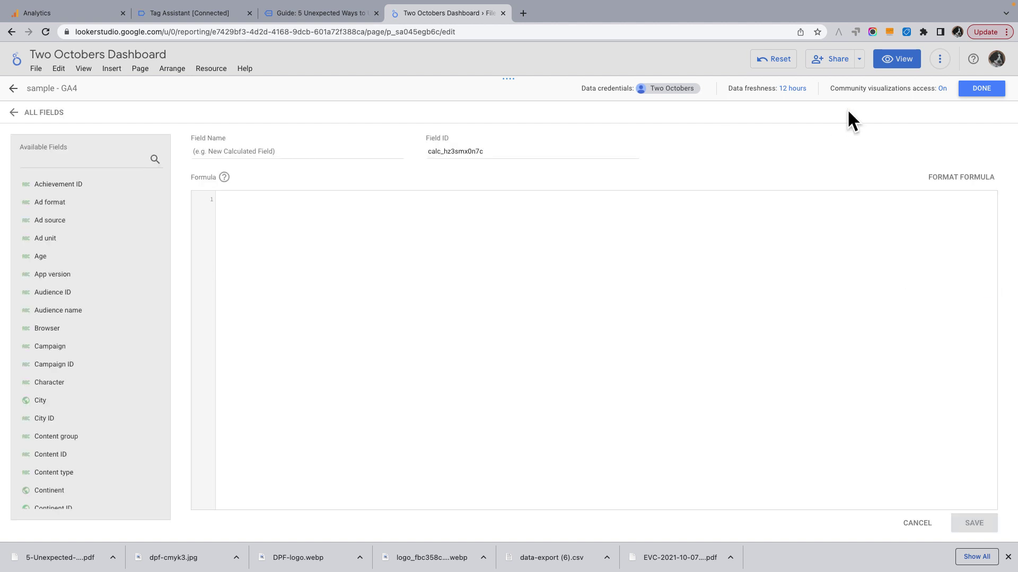
{"action": "left_click", "coordinate": [356, 149]}
{"action": "type", "text": "FIle dow"}
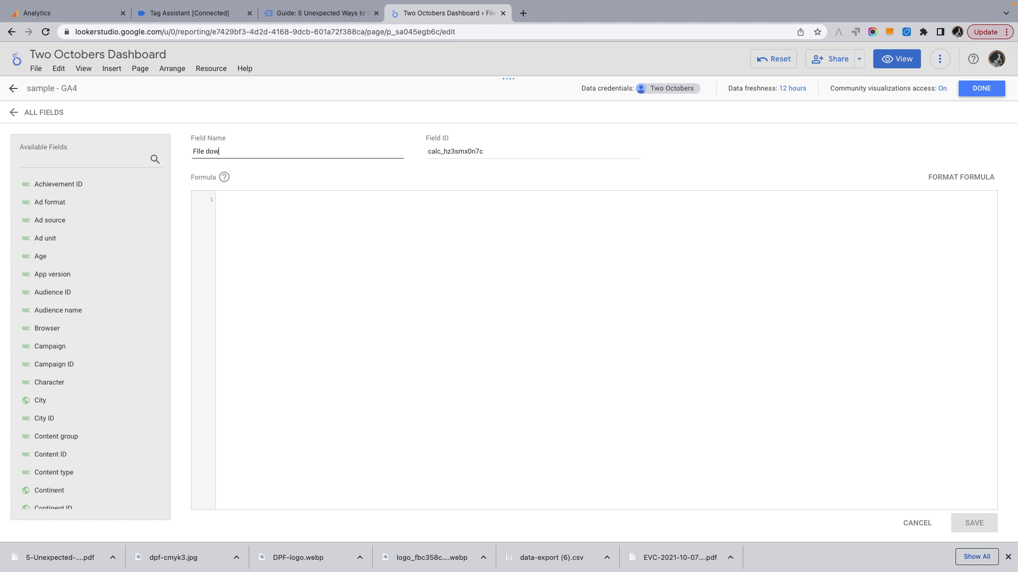
{"action": "type", "text": "nload link"}
{"action": "left_click", "coordinate": [434, 252]}
- Start the formula as HYPERLINK(Link URL, and begin a REGEXP second argument
{"action": "type", "text": "HY"}
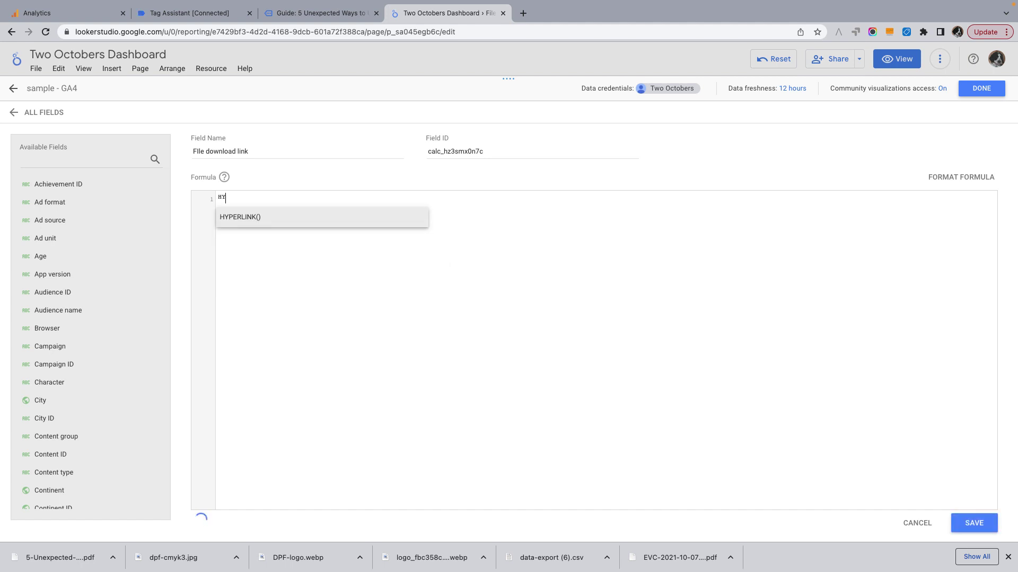
{"action": "left_click", "coordinate": [270, 217]}
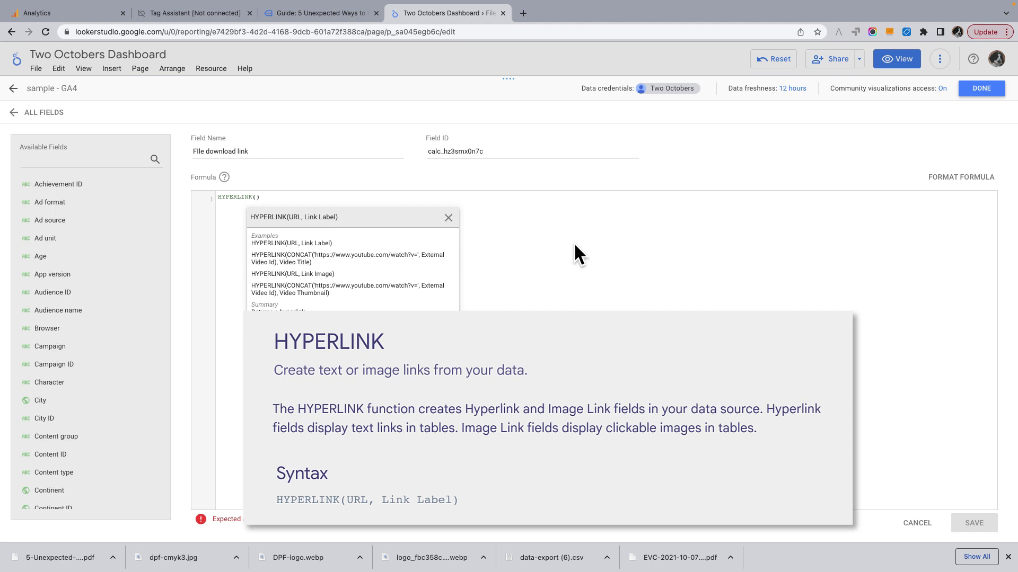
{"action": "type", "text": "Link"}
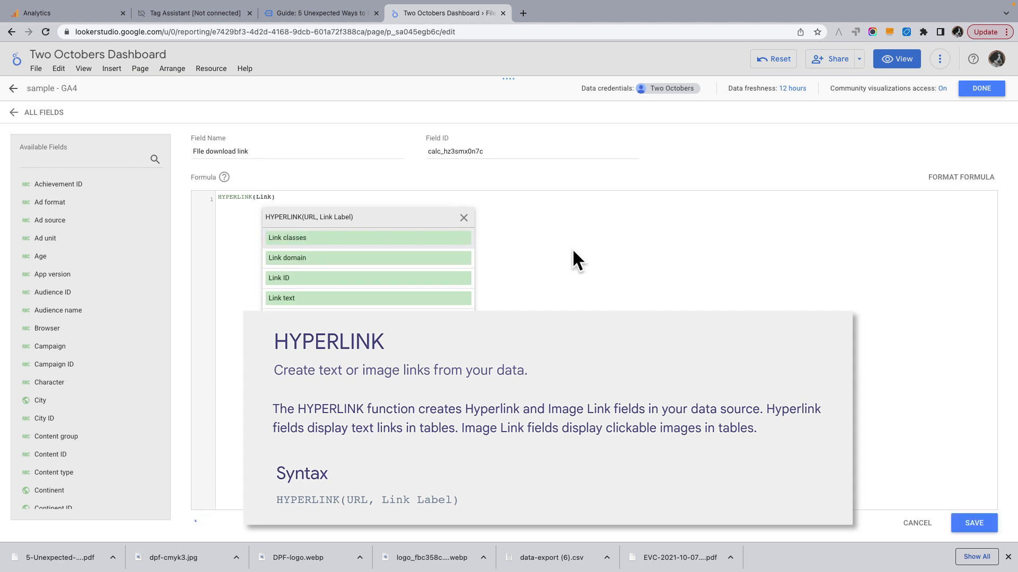
{"action": "type", "text": " URL"}
{"action": "key", "text": "Return"}
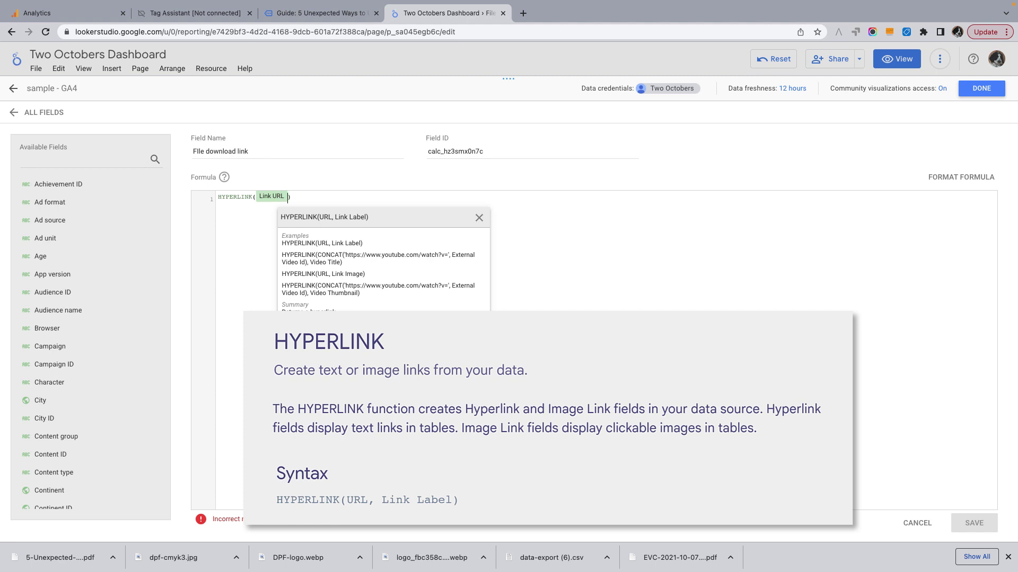
{"action": "type", "text": ",R"}
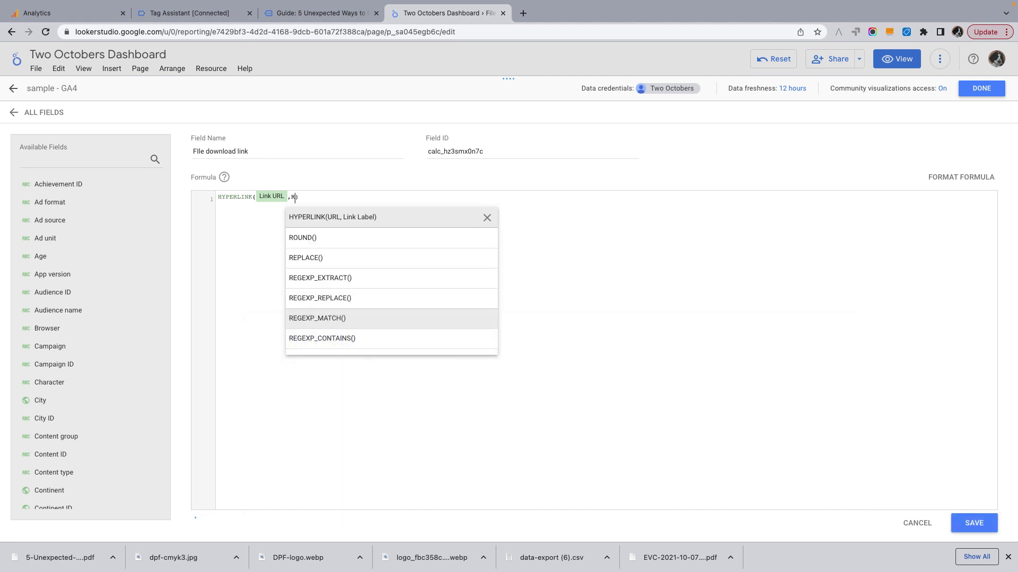
{"action": "type", "text": "EG"}
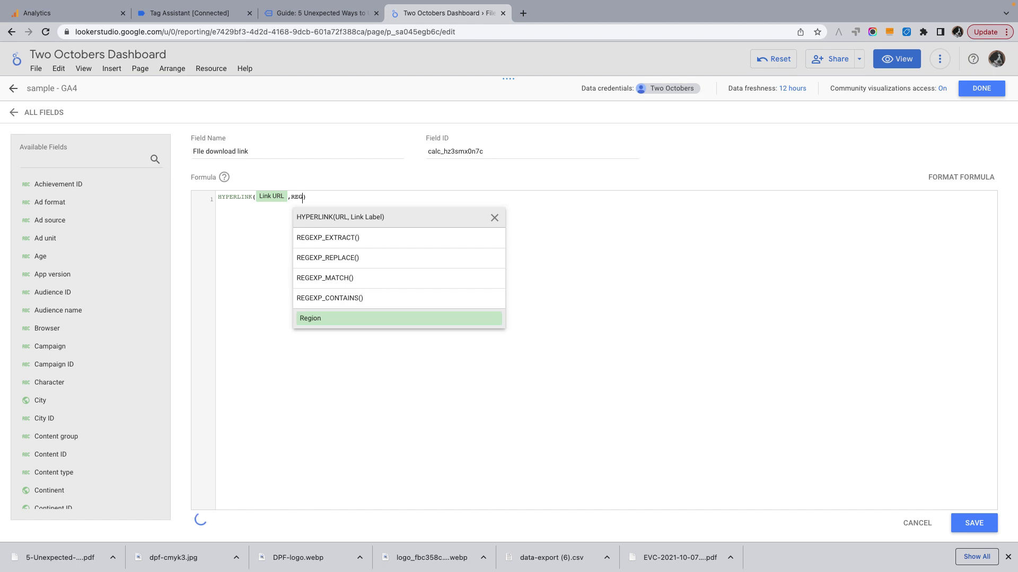
- Complete the label as REGEXP_EXTRACT(File name, '.*\/(.*)') to keep text after the last slash
{"action": "left_click", "coordinate": [331, 238]}
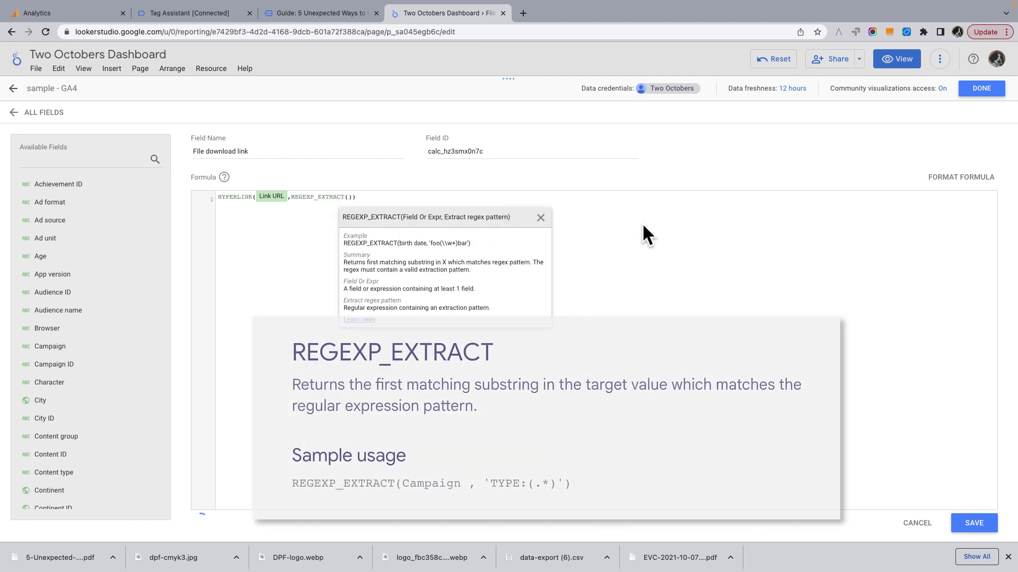
{"action": "type", "text": "file"}
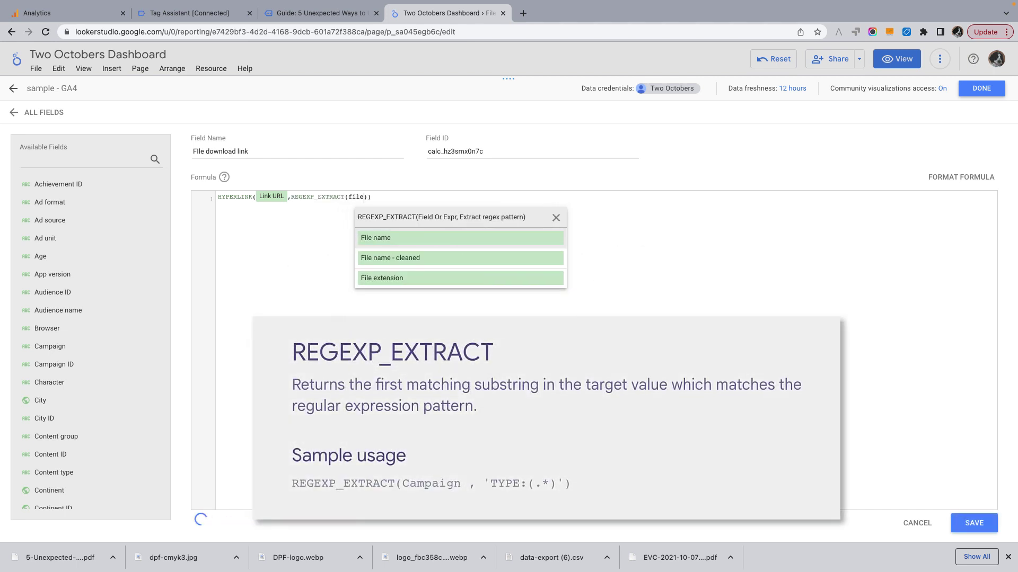
{"action": "left_click", "coordinate": [440, 238]}
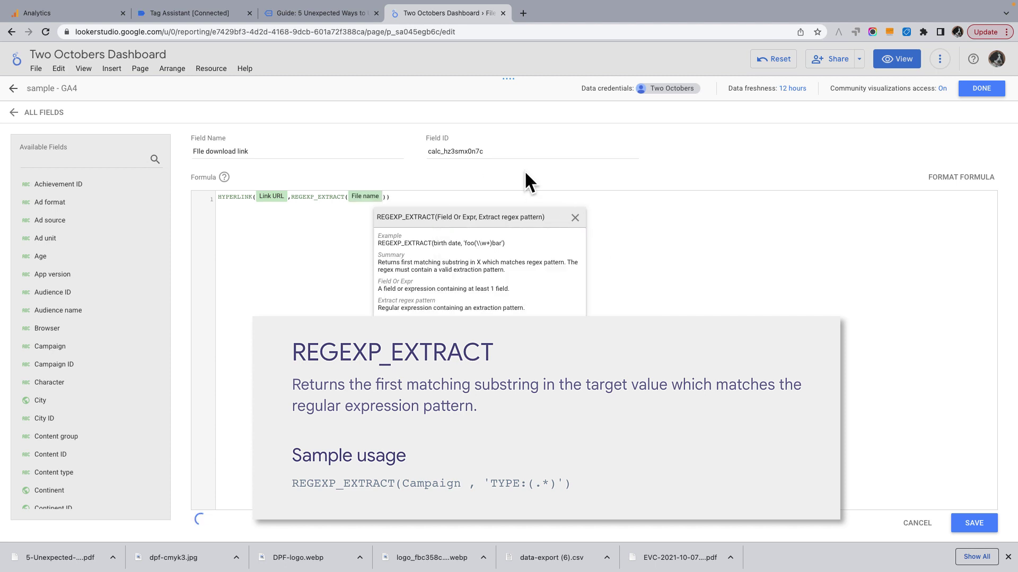
{"action": "type", "text": ", "}
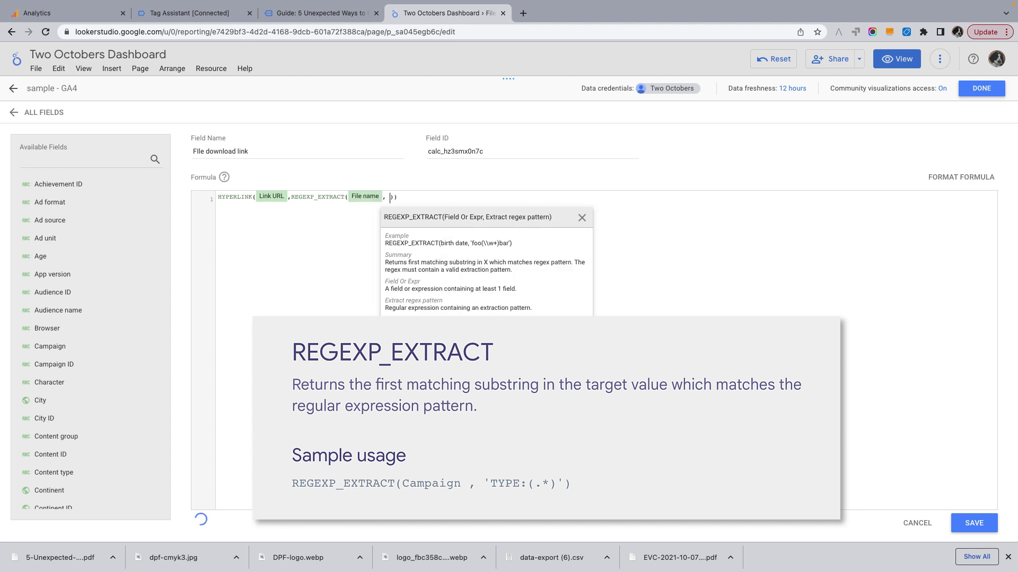
{"action": "type", "text": "'"}
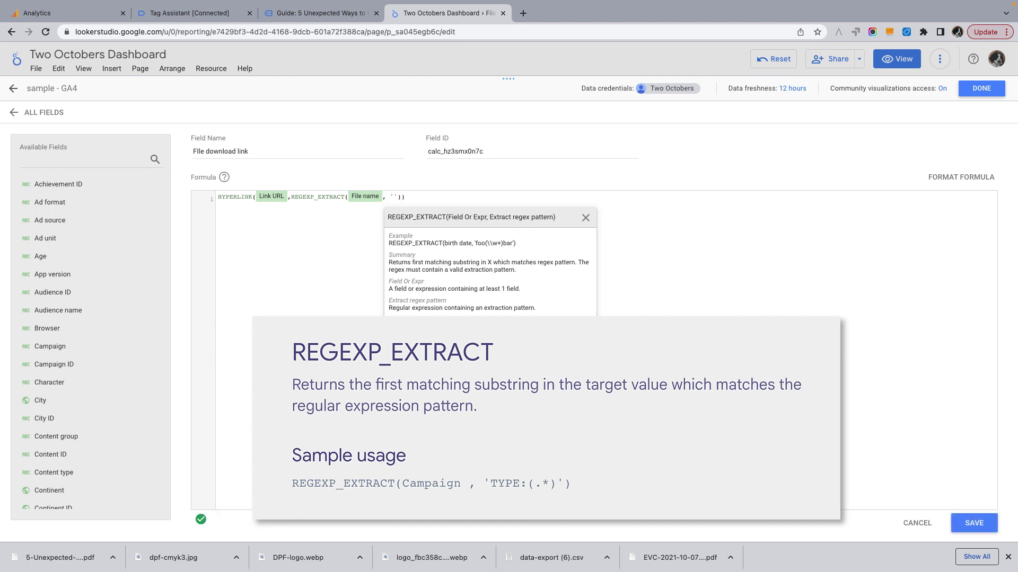
{"action": "type", "text": "."}
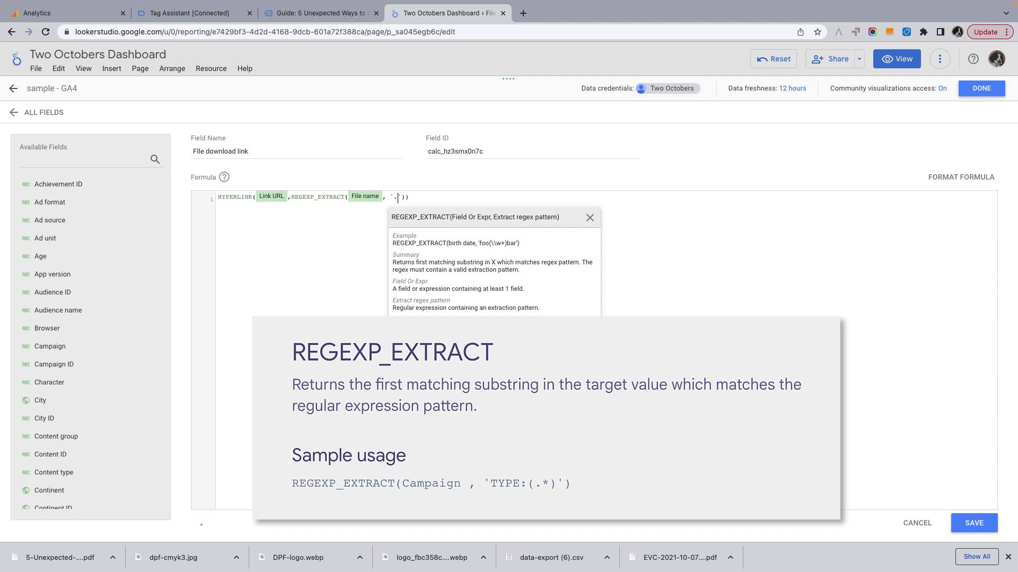
{"action": "type", "text": "*"}
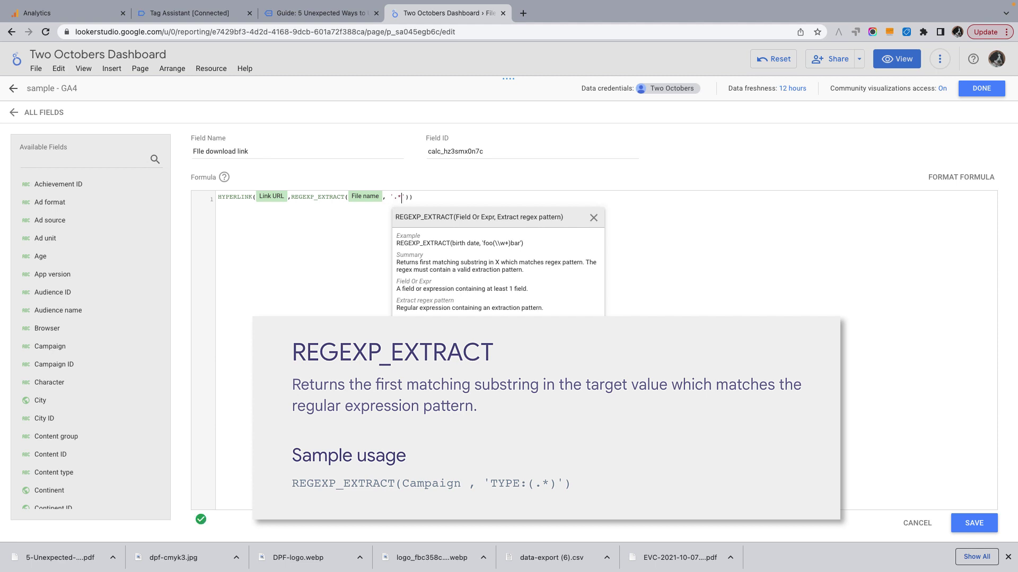
{"action": "type", "text": "\\\\"}
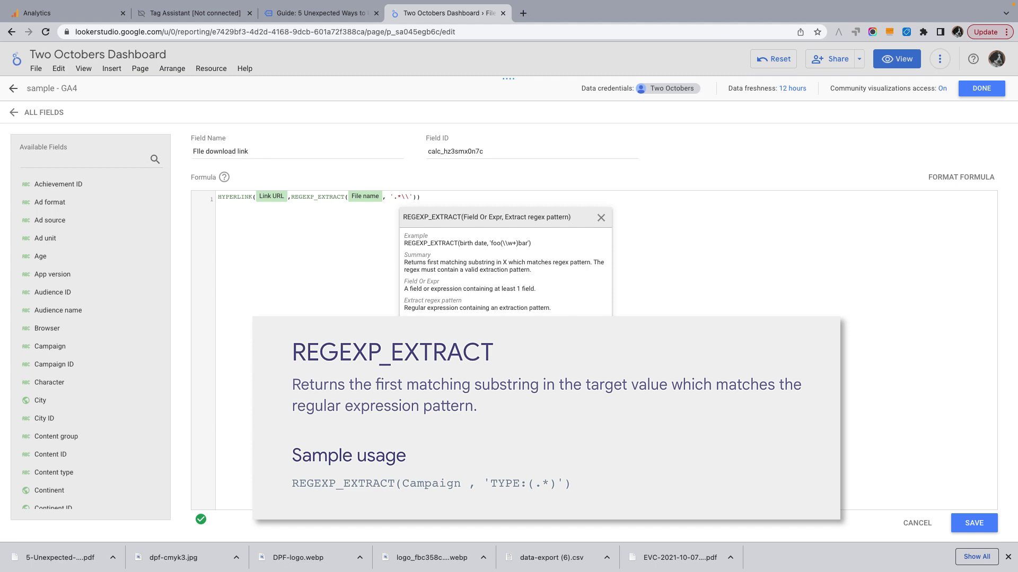
{"action": "type", "text": "/"}
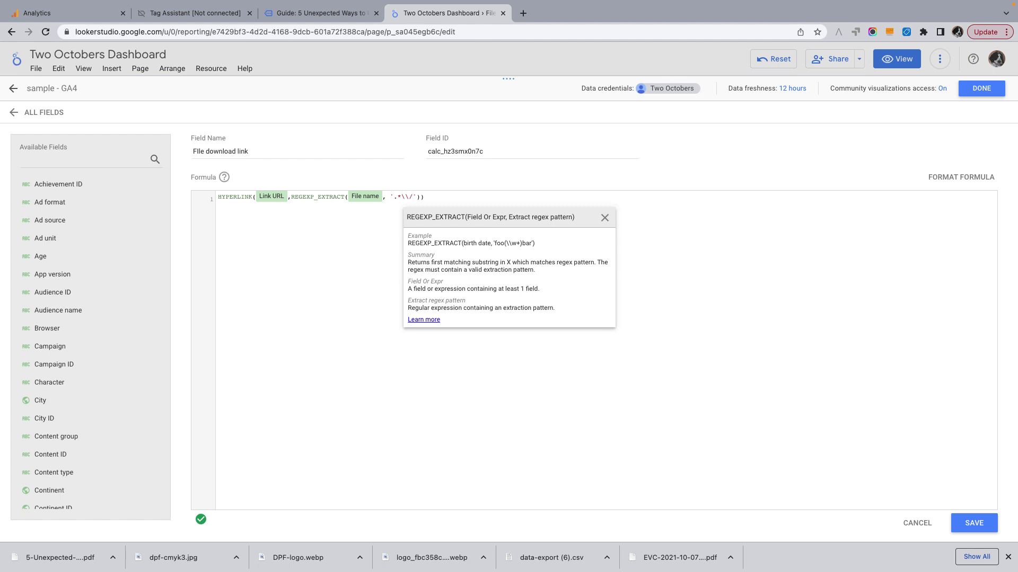
{"action": "type", "text": "()"}
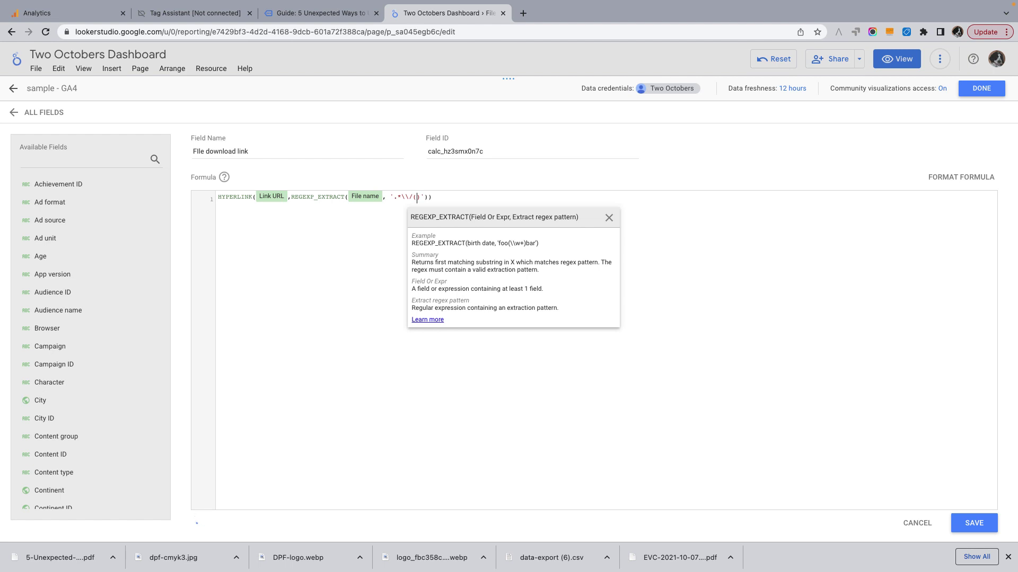
{"action": "type", "text": ".*"}
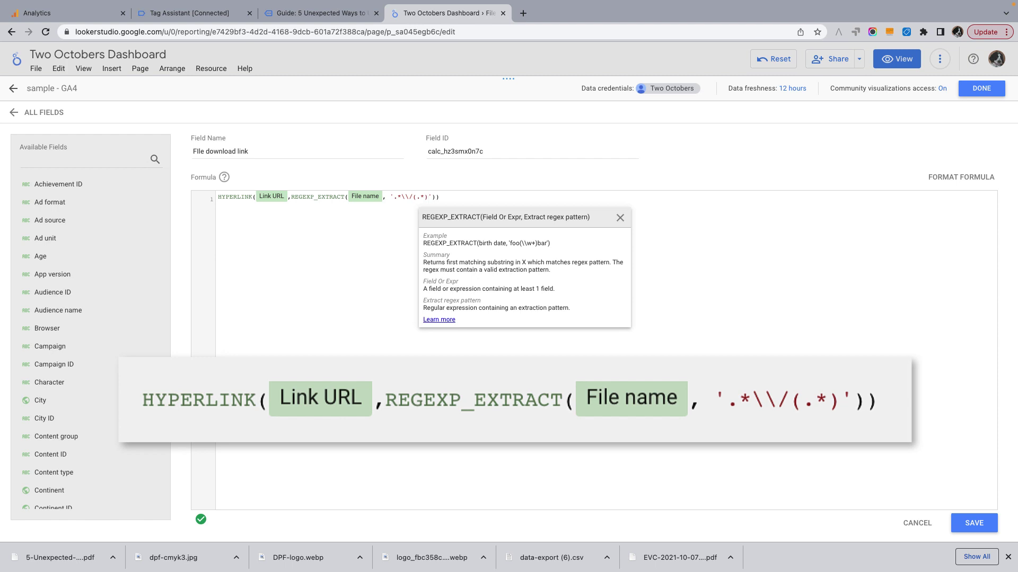
- Save the File download link field and close the data source
{"action": "left_click", "coordinate": [454, 198]}
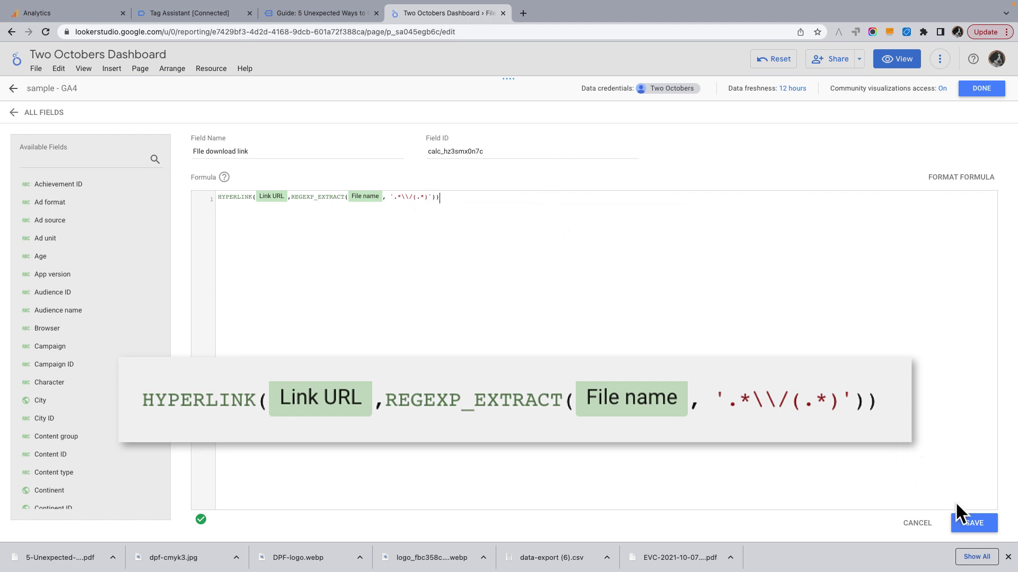
{"action": "left_click", "coordinate": [974, 524]}
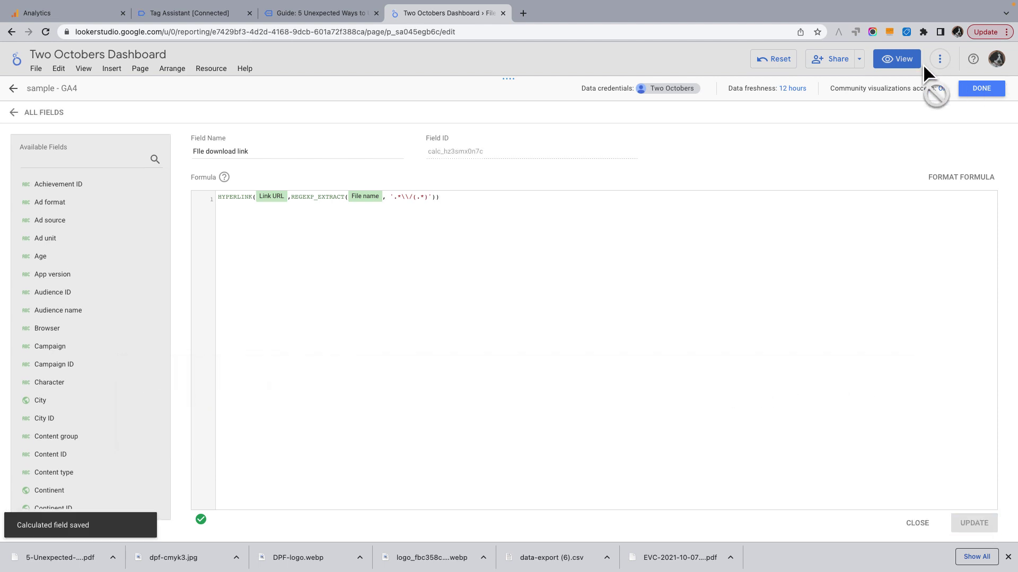
{"action": "left_click", "coordinate": [981, 89]}
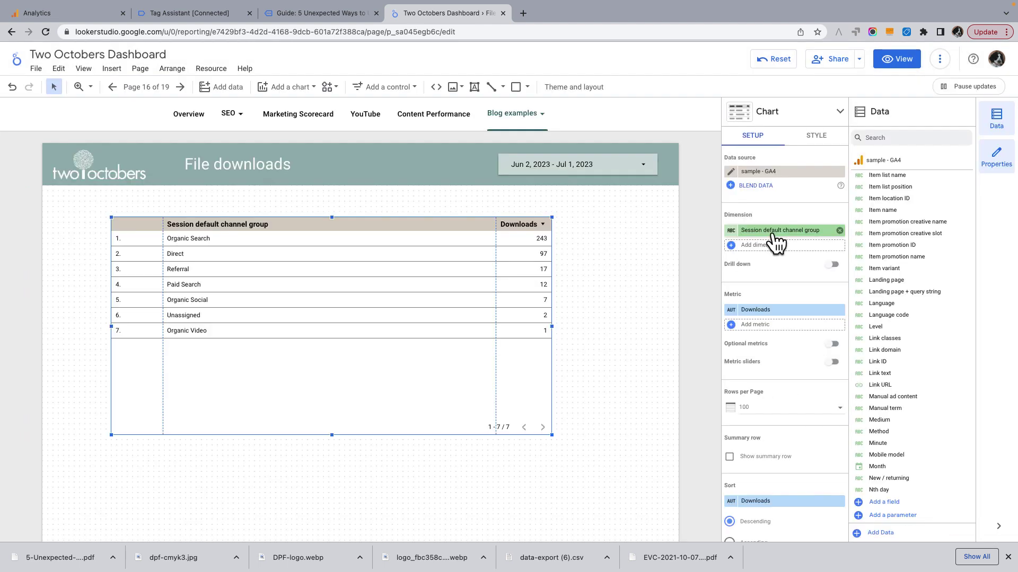
- Set the table's dimension to File download link
{"action": "left_click", "coordinate": [774, 235]}
{"action": "type", "text": "File"}
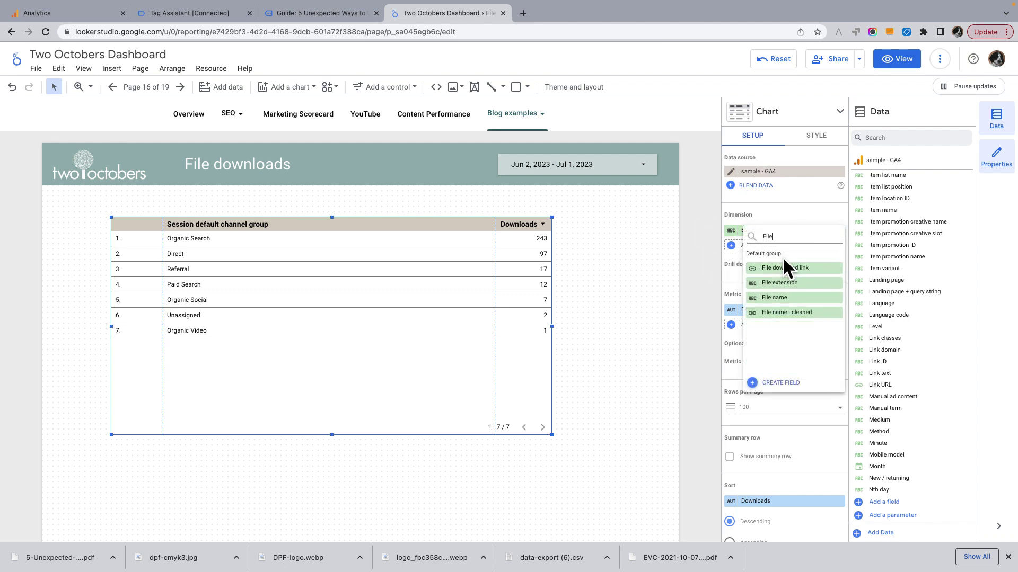
{"action": "left_click", "coordinate": [785, 268]}
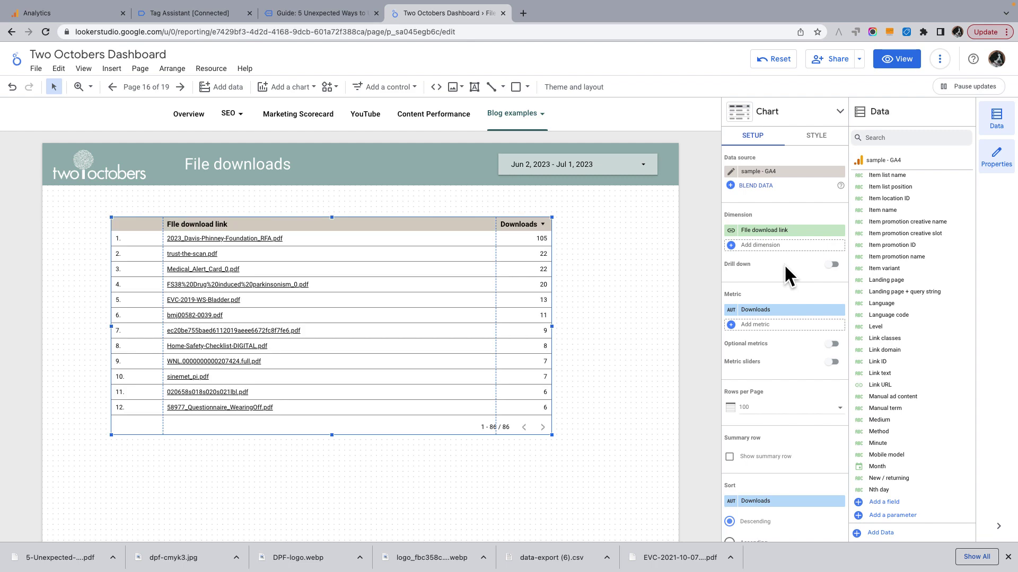
- Test the bmj00582-0039.pdf link, then narrow the link column to widen Downloads
{"action": "left_click", "coordinate": [240, 246], "text": "super"}
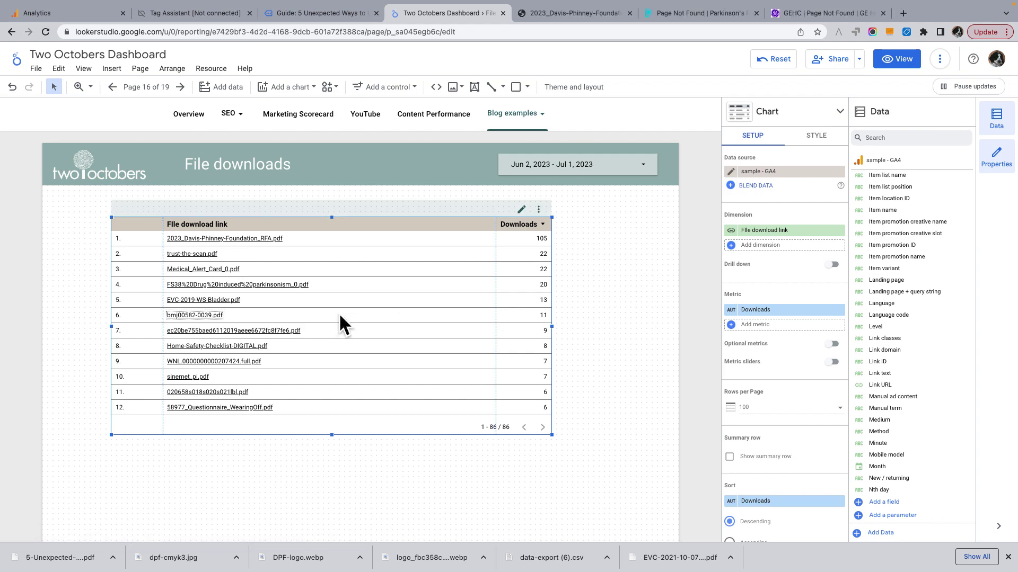
{"action": "left_click", "coordinate": [193, 317]}
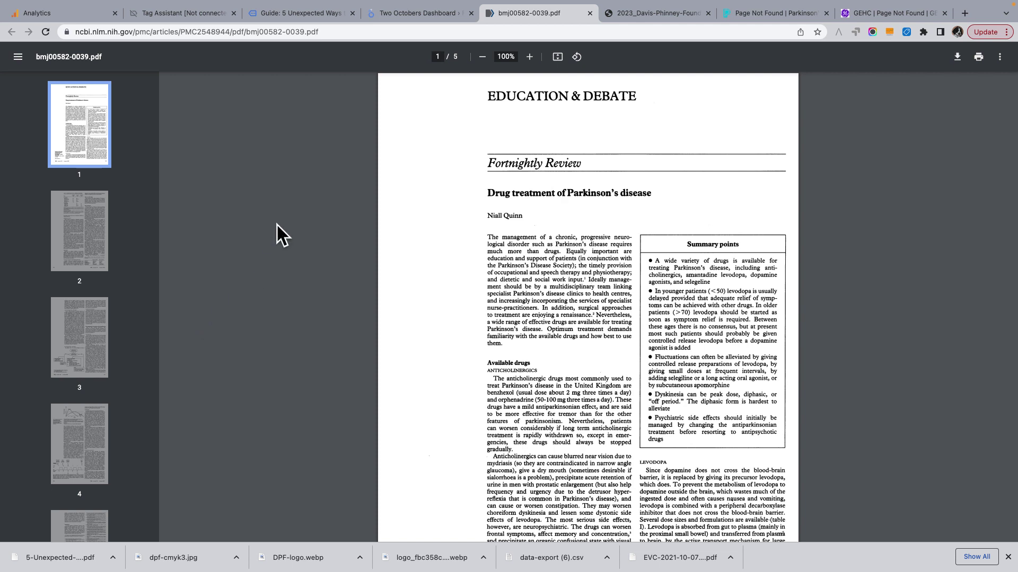
{"action": "left_click", "coordinate": [399, 11]}
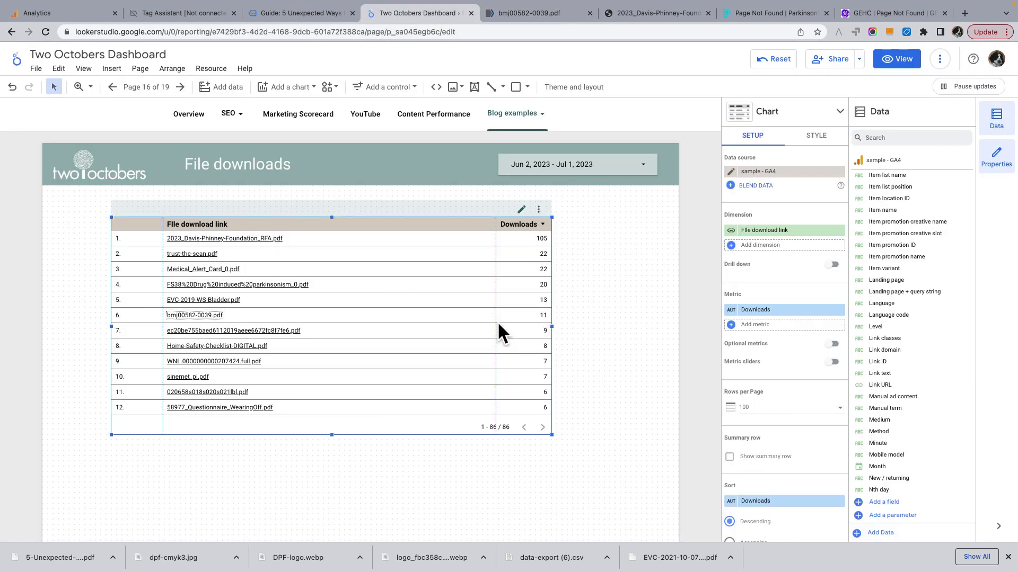
{"action": "left_click_drag", "start_coordinate": [495, 319], "coordinate": [353, 319]}
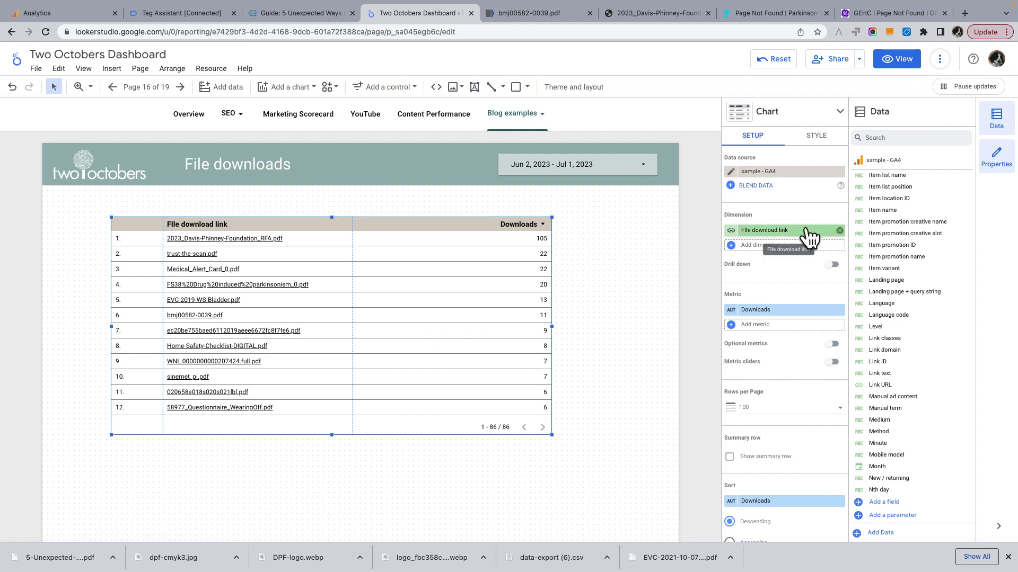
- Add Page path as the first dimension, ahead of File download link, and widen both columns
{"action": "left_click", "coordinate": [791, 231]}
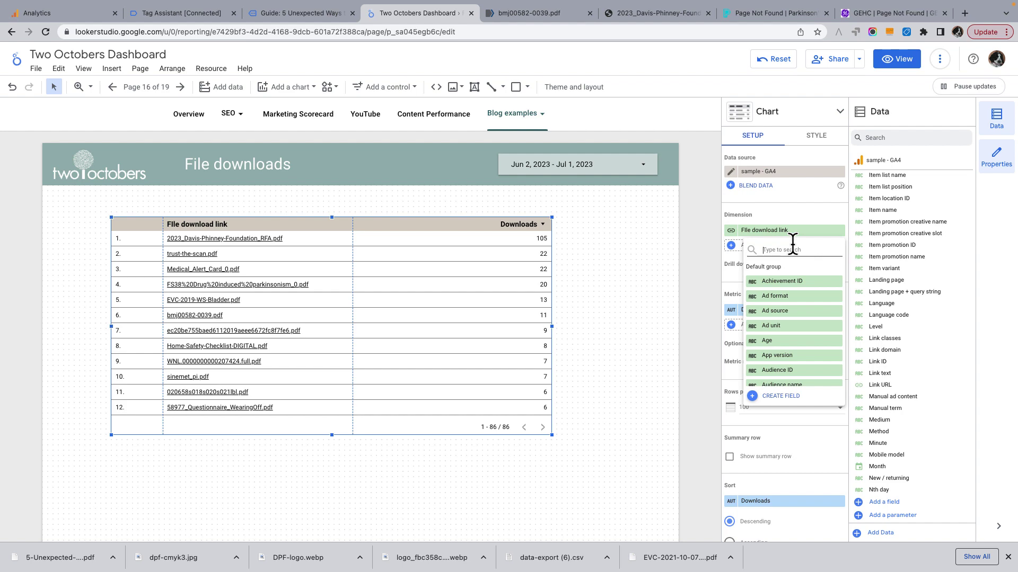
{"action": "type", "text": "Page"}
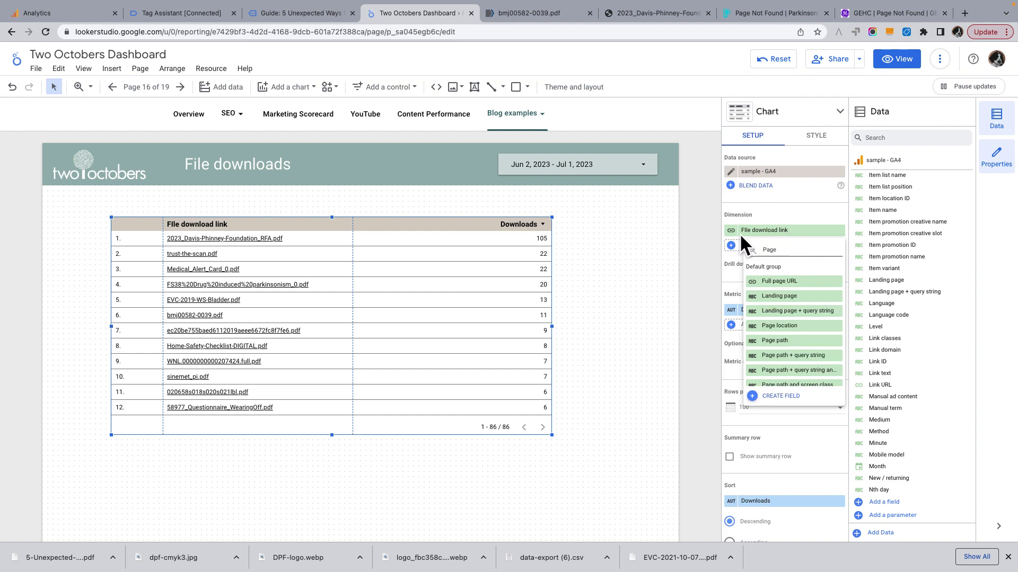
{"action": "left_click", "coordinate": [778, 341]}
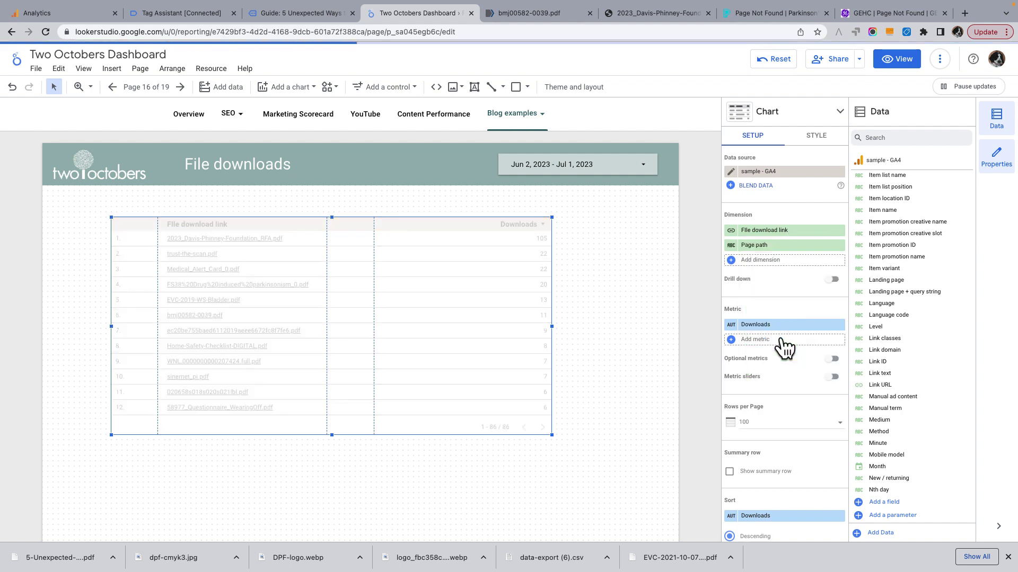
{"action": "left_click_drag", "start_coordinate": [758, 245], "coordinate": [758, 231]}
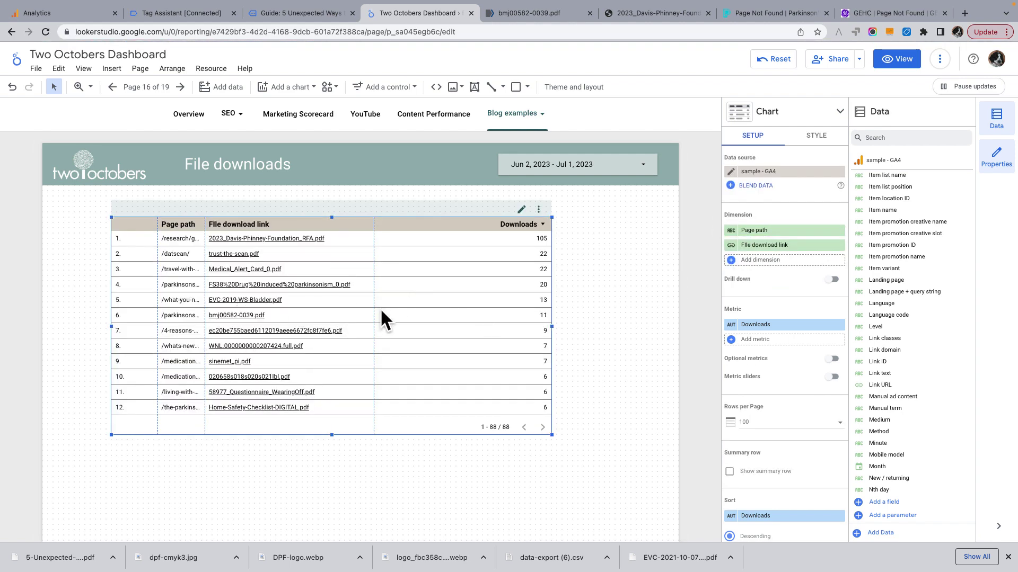
{"action": "left_click_drag", "start_coordinate": [373, 310], "coordinate": [490, 300]}
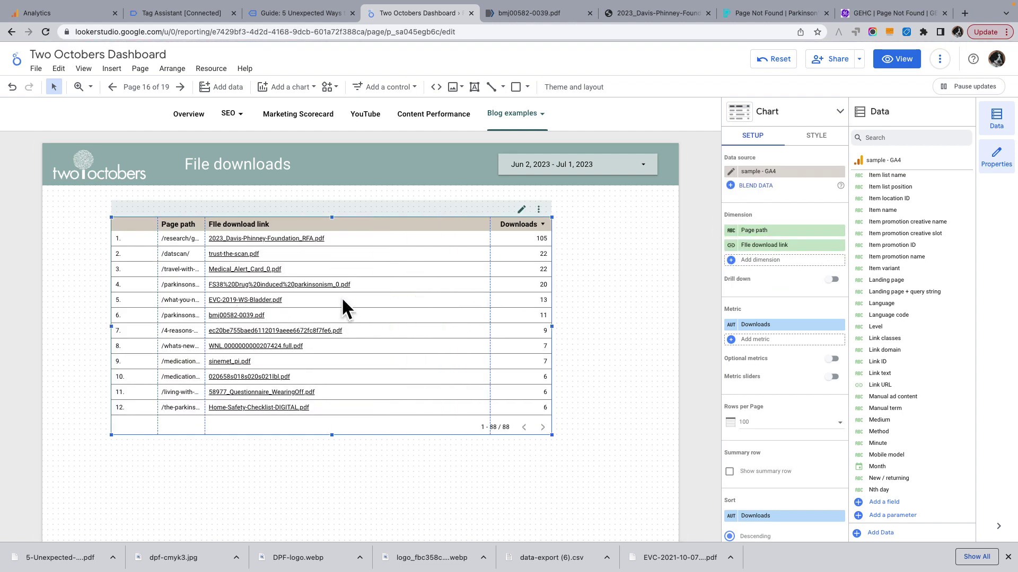
{"action": "left_click_drag", "start_coordinate": [205, 289], "coordinate": [329, 295]}
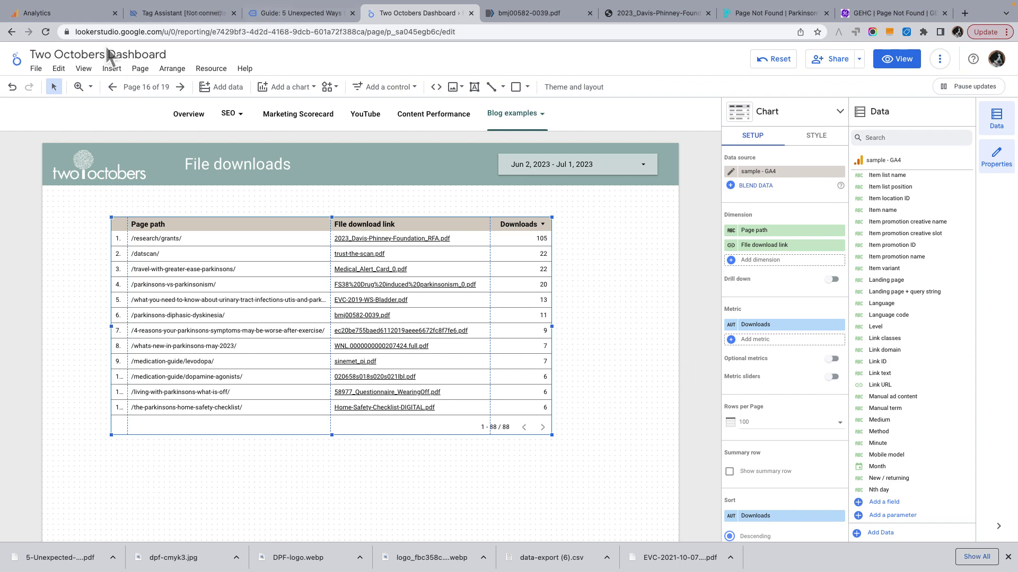
- In Google Analytics' Reports Library, create a blank detail report without a template
{"action": "left_click", "coordinate": [67, 13]}
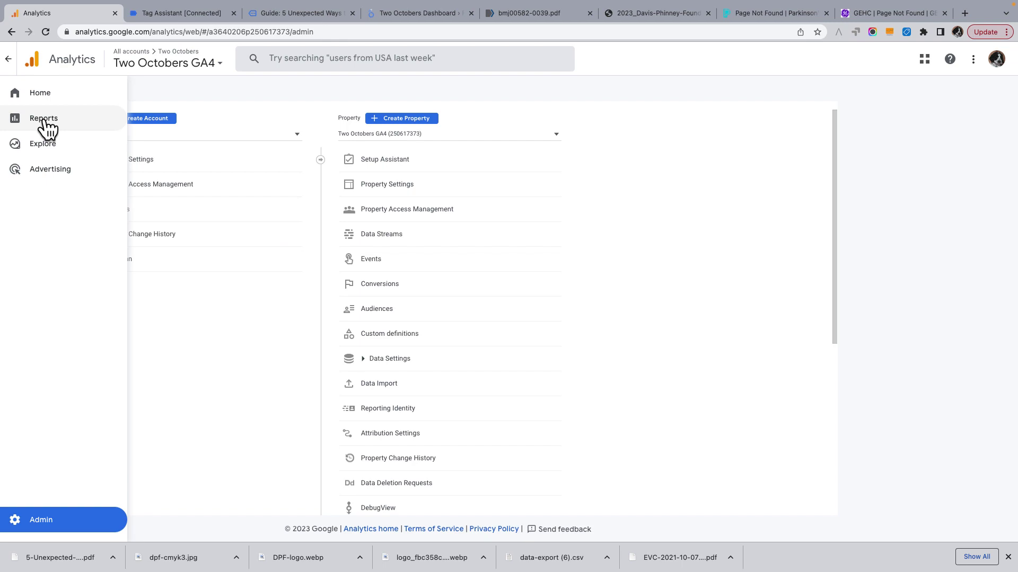
{"action": "left_click", "coordinate": [45, 121]}
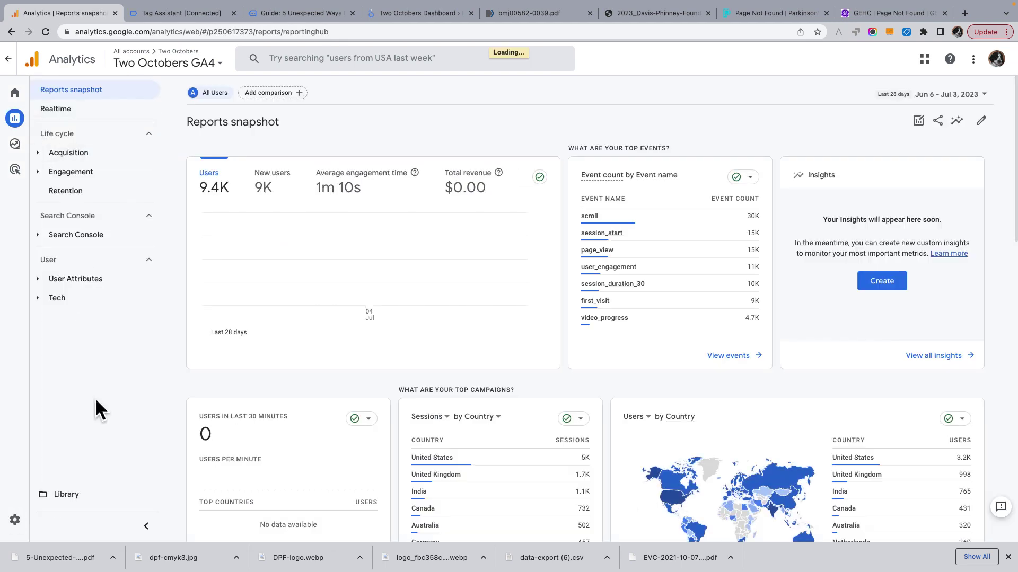
{"action": "left_click", "coordinate": [62, 496]}
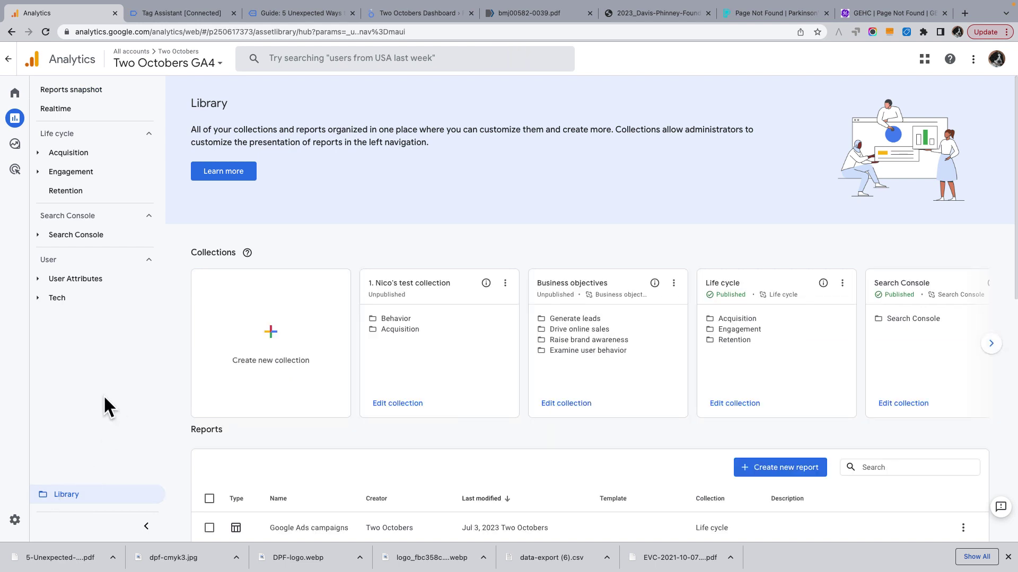
{"action": "scroll", "coordinate": [668, 398], "scroll_direction": "down", "scroll_amount": 3}
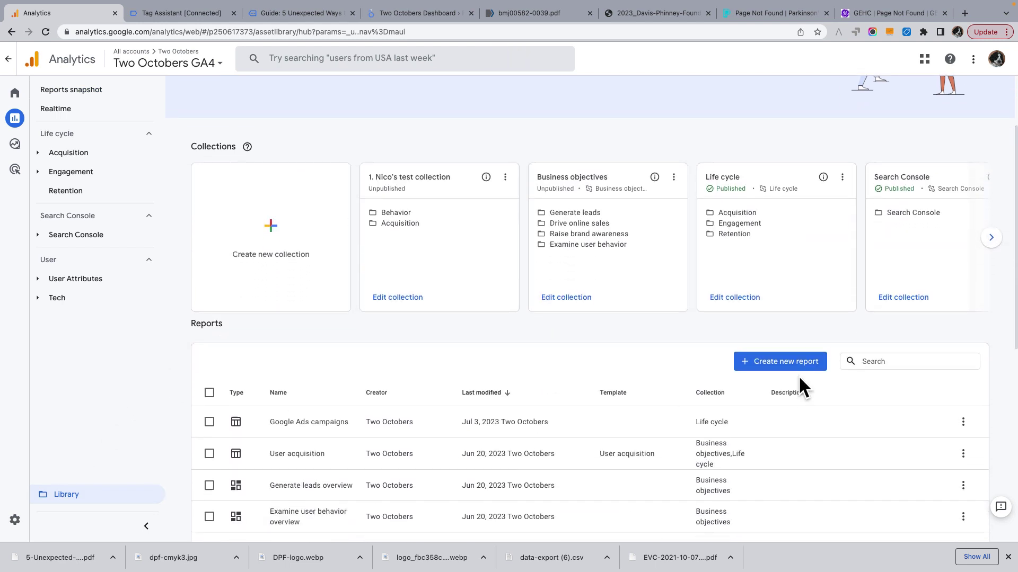
{"action": "left_click", "coordinate": [780, 354]}
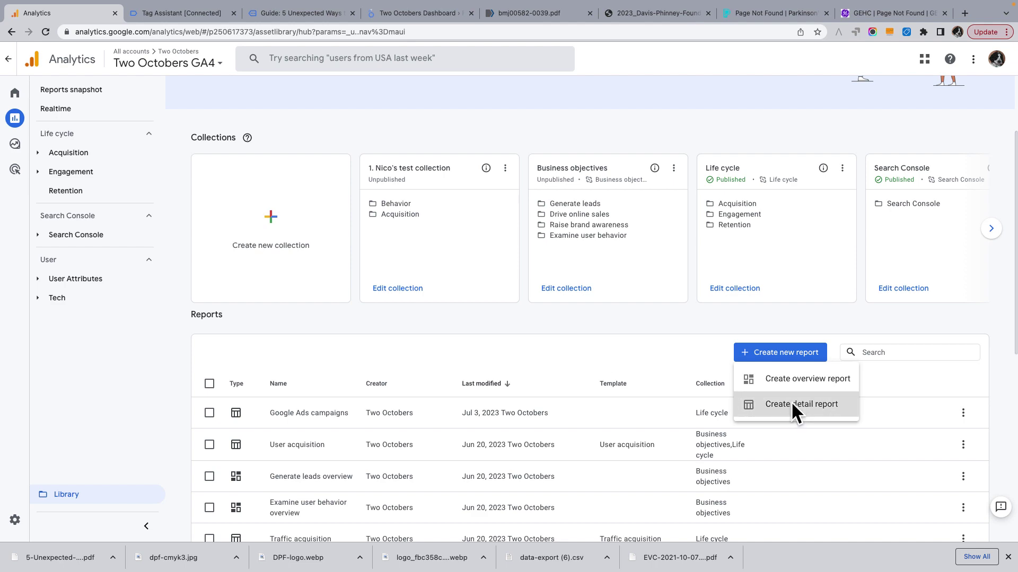
{"action": "left_click", "coordinate": [795, 405]}
{"action": "key", "text": "Escape"}
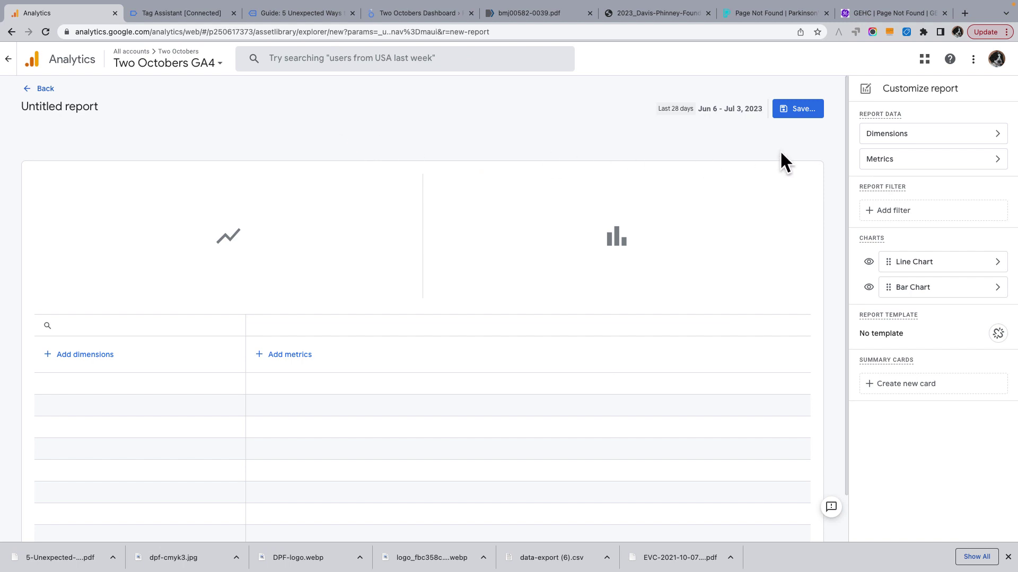
- Set the report's dimension to File name and its metric to Downloads
{"action": "left_click", "coordinate": [898, 134]}
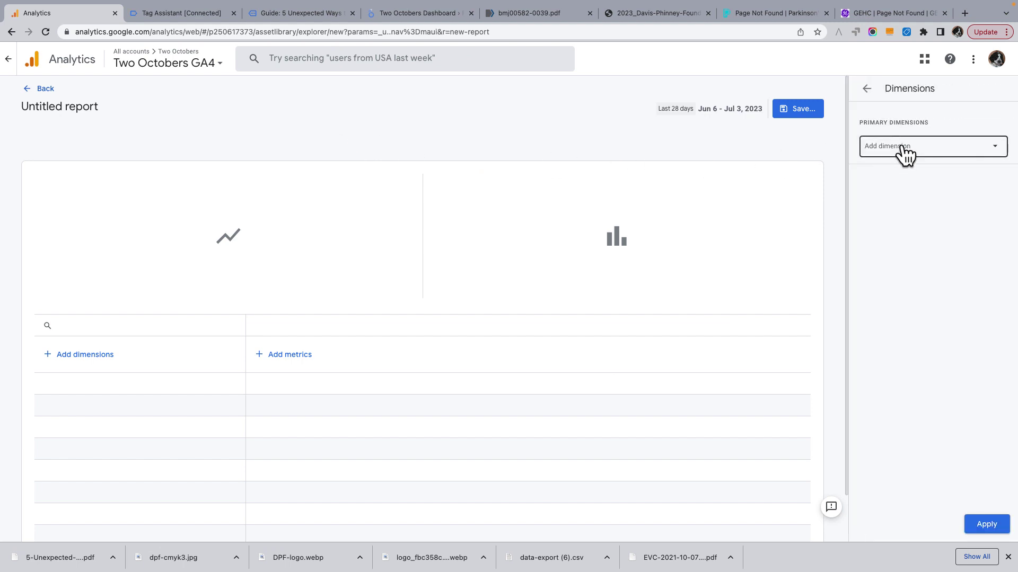
{"action": "left_click", "coordinate": [905, 152]}
{"action": "type", "text": "Fil"}
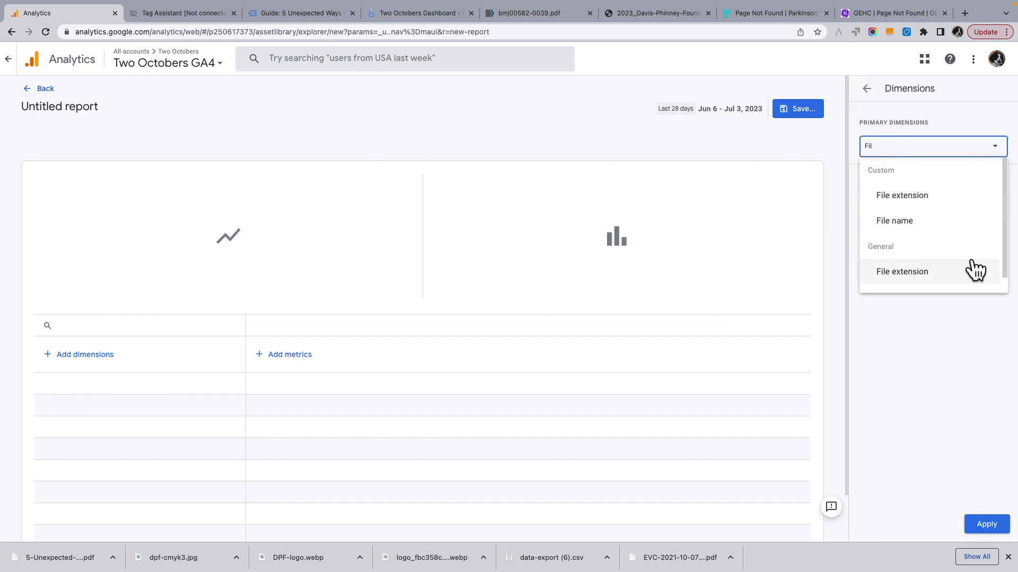
{"action": "left_click", "coordinate": [910, 221]}
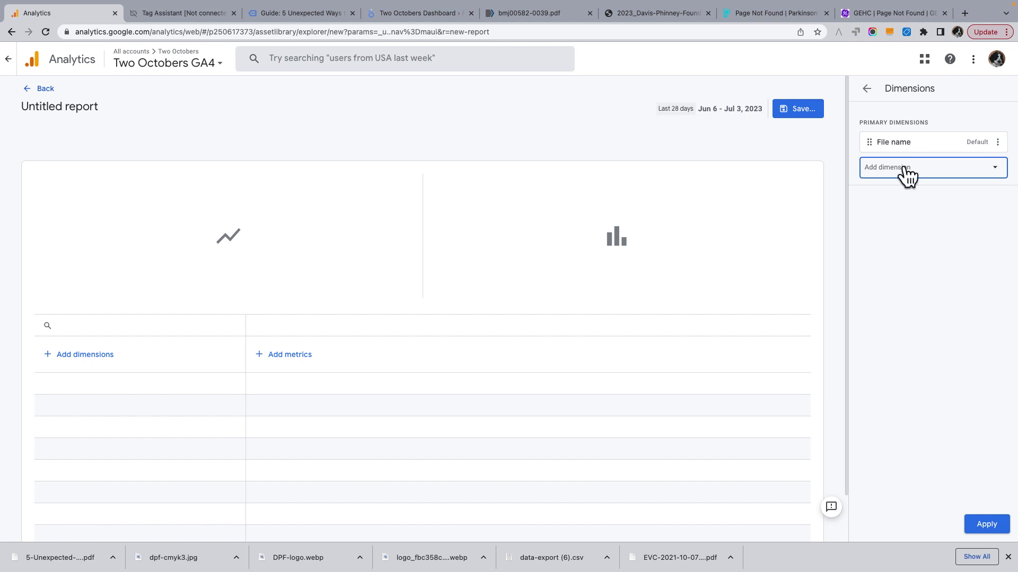
{"action": "left_click", "coordinate": [988, 525]}
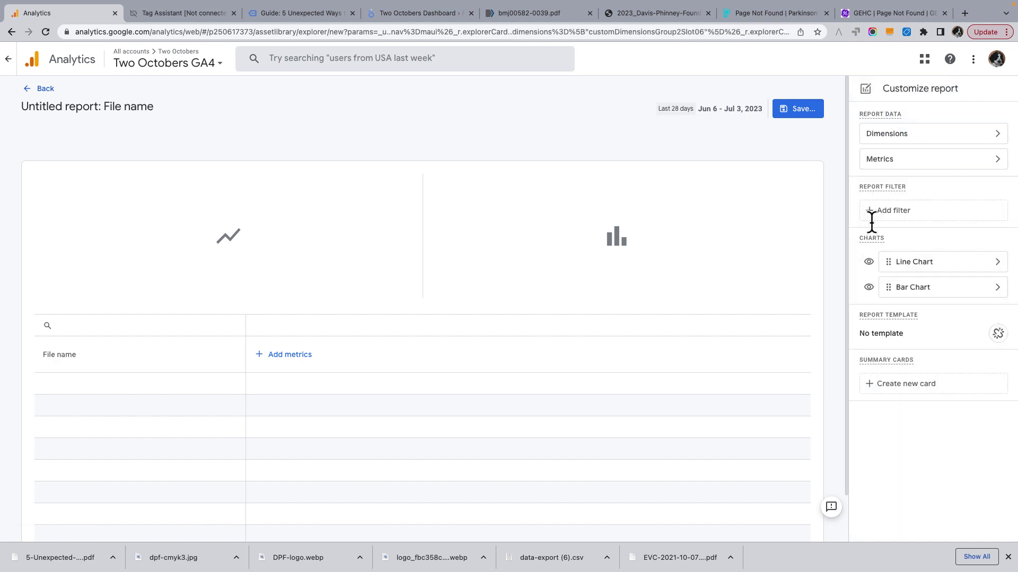
{"action": "left_click", "coordinate": [917, 159]}
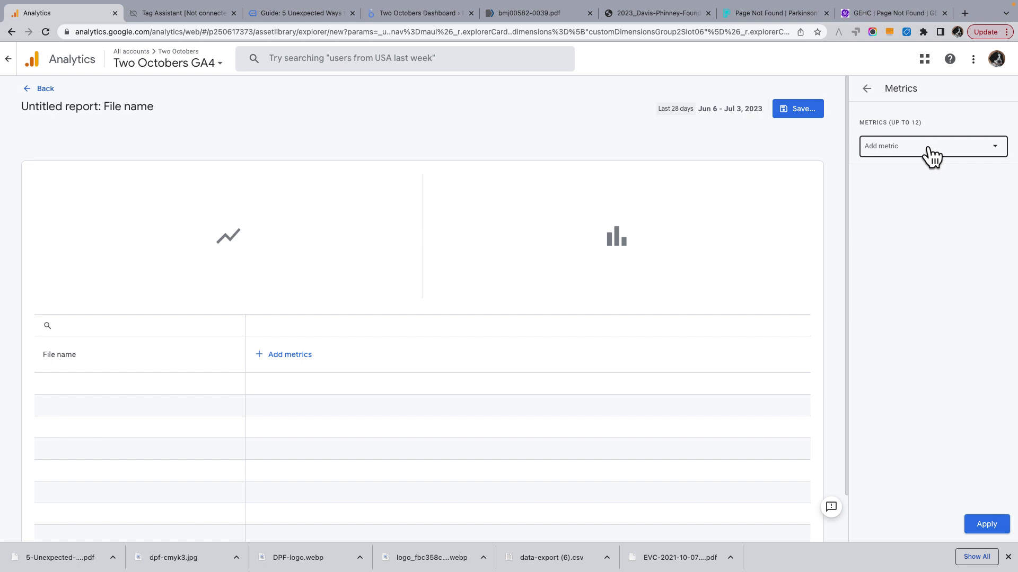
{"action": "left_click", "coordinate": [926, 151]}
{"action": "left_click", "coordinate": [907, 196]}
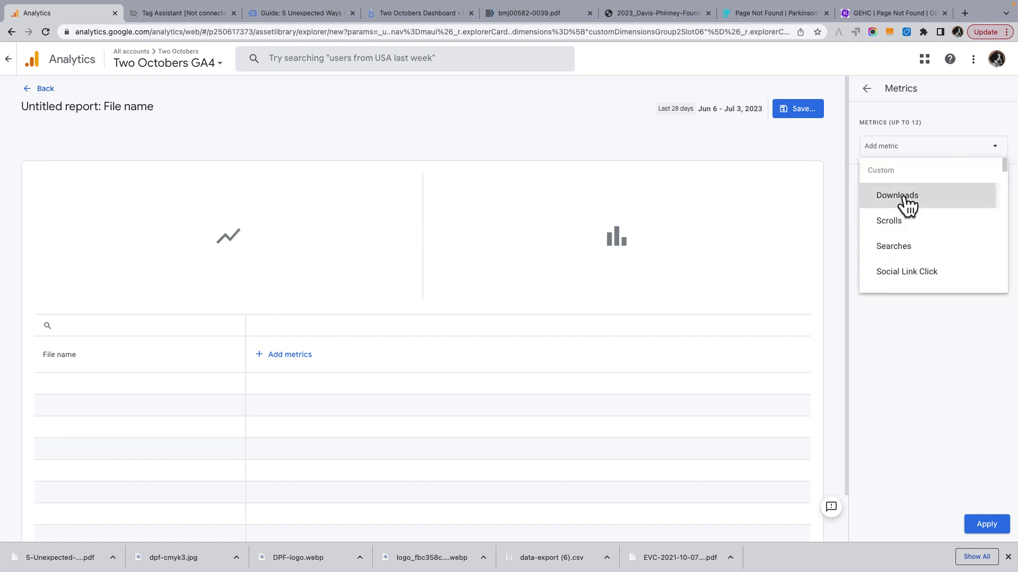
{"action": "left_click", "coordinate": [986, 524]}
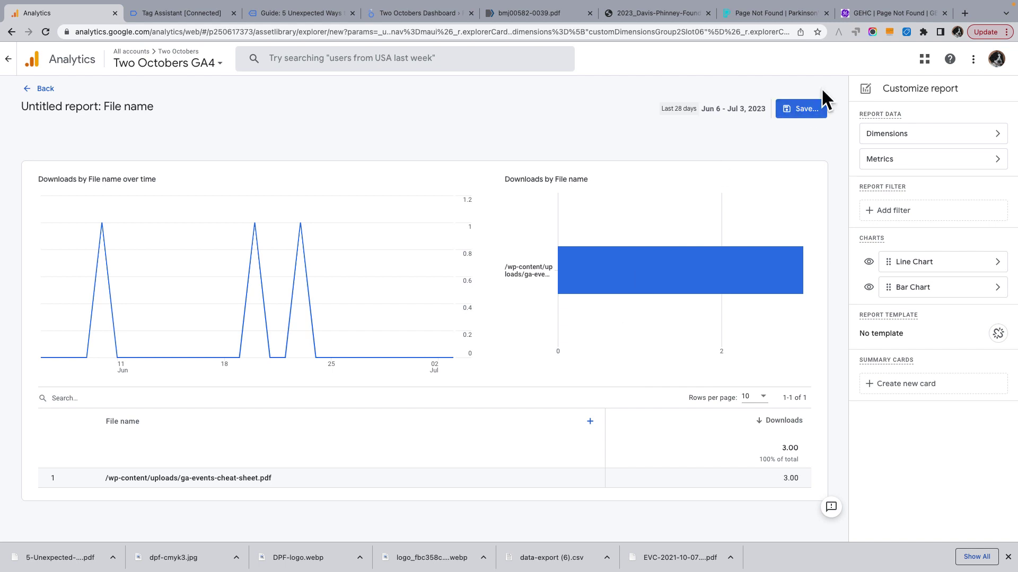
- Save the report as a new report named 'File downloads' and return to the Library
{"action": "left_click", "coordinate": [804, 111]}
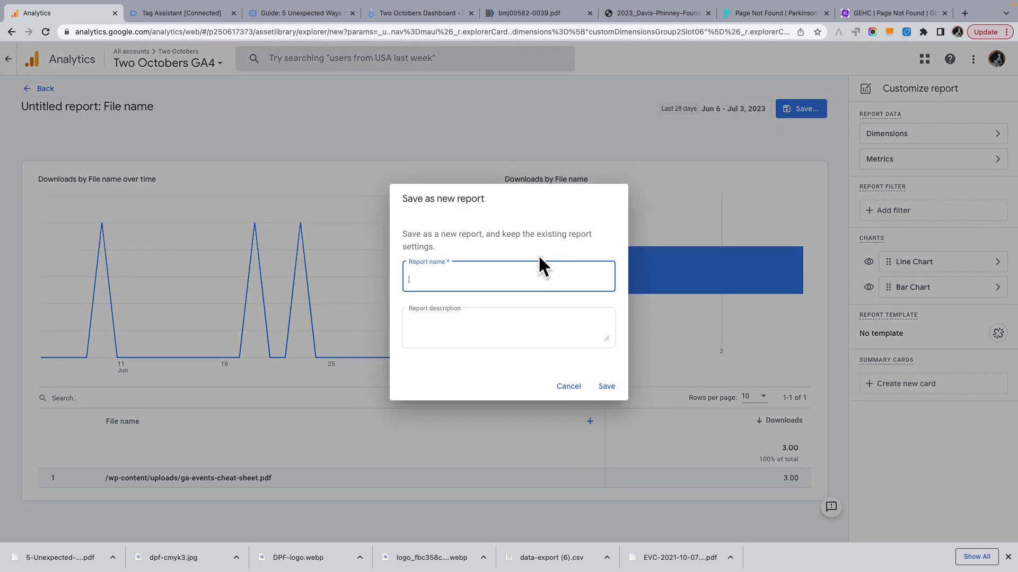
{"action": "type", "text": "File downloads"}
{"action": "left_click", "coordinate": [604, 386]}
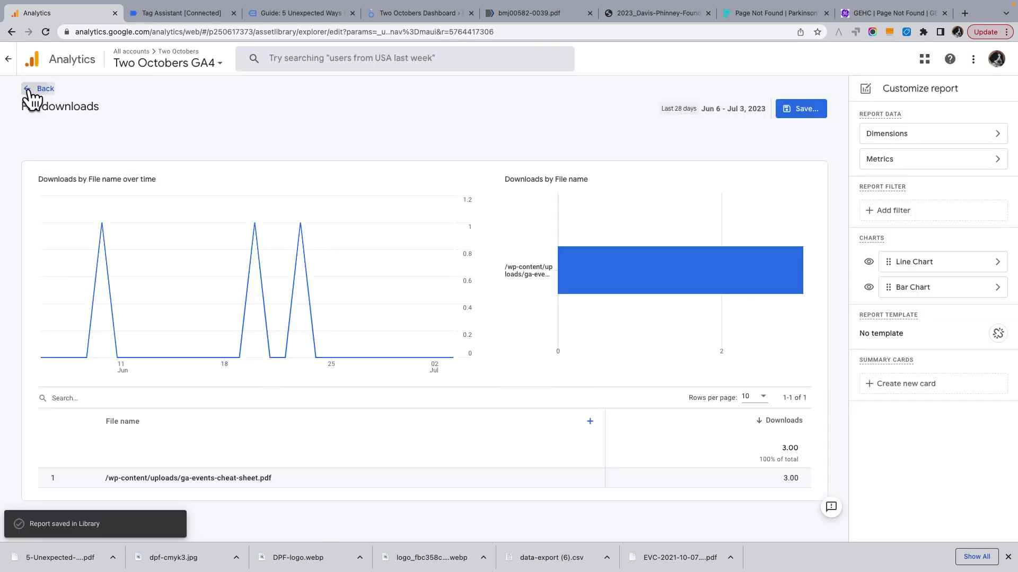
{"action": "left_click", "coordinate": [30, 90]}
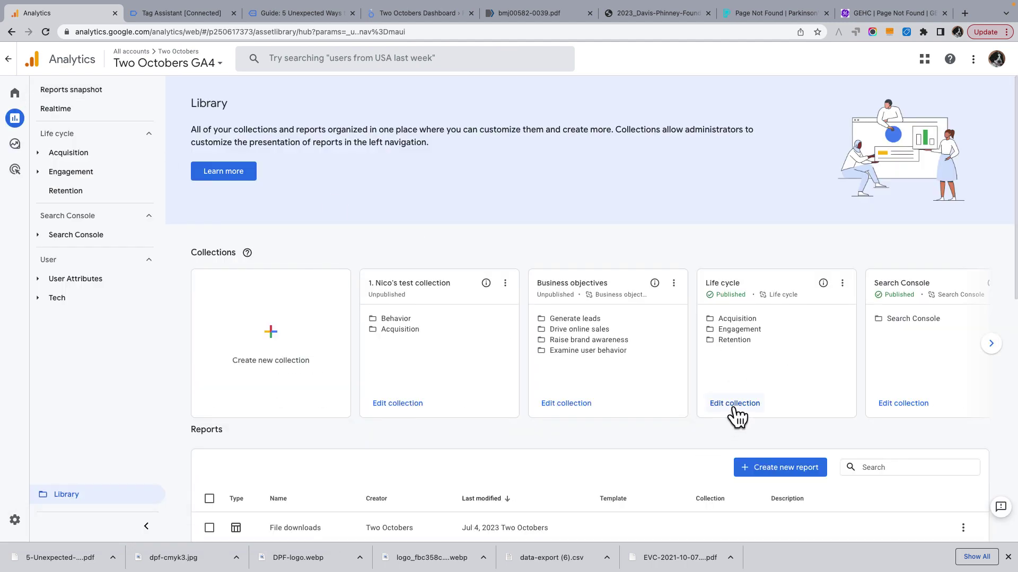
- In the Life cycle collection, place the File downloads report under Engagement below Video views
{"action": "left_click", "coordinate": [735, 404]}
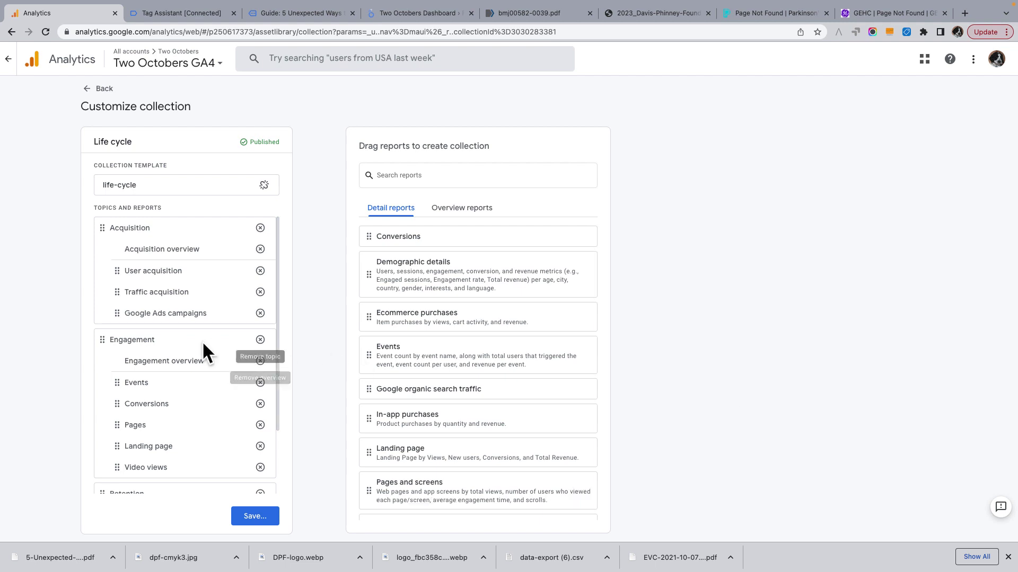
{"action": "scroll", "coordinate": [203, 345], "scroll_direction": "down", "scroll_amount": 1}
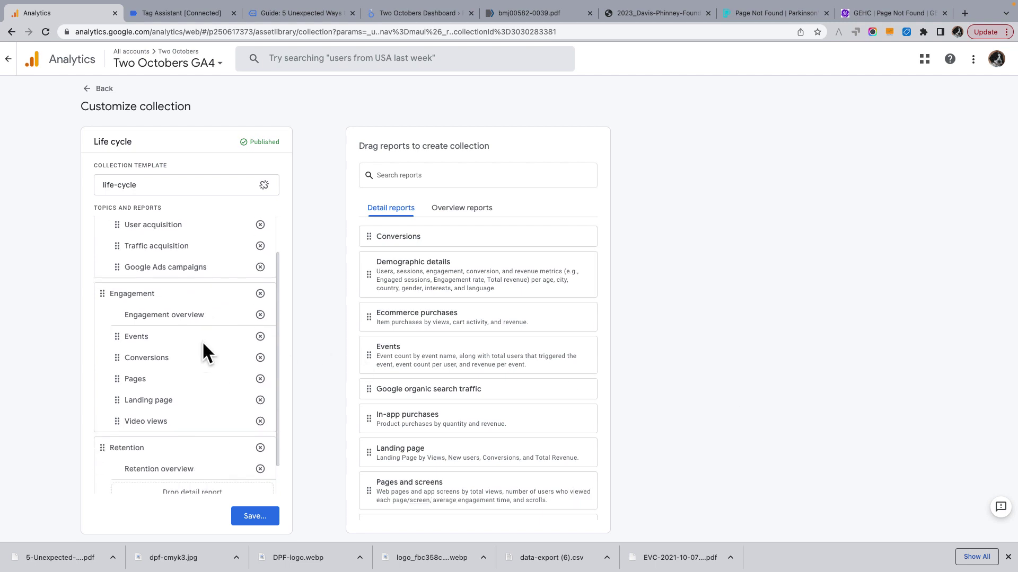
{"action": "left_click", "coordinate": [447, 174]}
{"action": "type", "text": "File"}
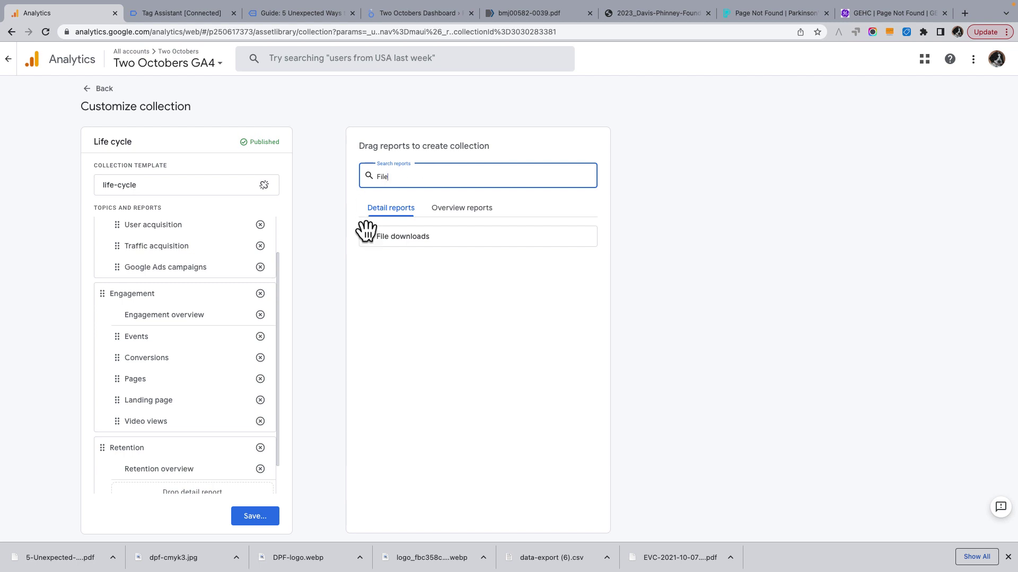
{"action": "left_click_drag", "start_coordinate": [365, 231], "coordinate": [129, 448]}
- Save changes to the current Life cycle collection, then expand Engagement in the navigation
{"action": "left_click", "coordinate": [264, 524]}
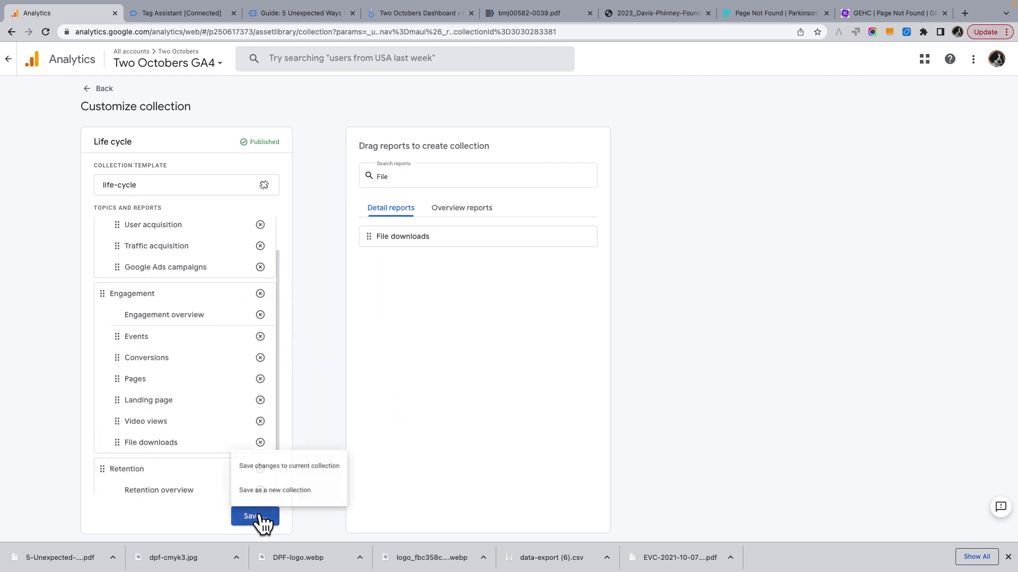
{"action": "left_click", "coordinate": [297, 467]}
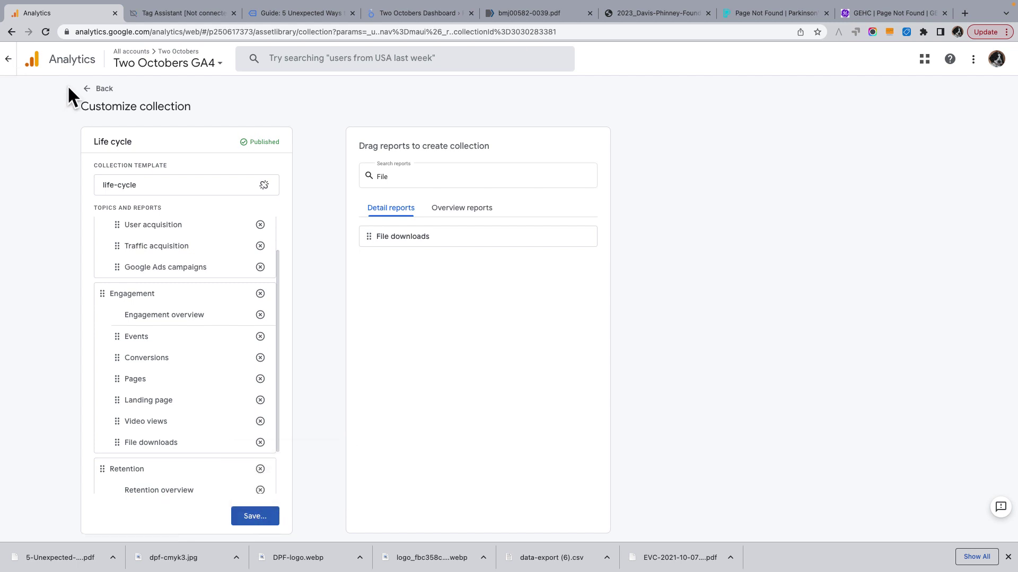
{"action": "left_click", "coordinate": [97, 90]}
{"action": "left_click", "coordinate": [74, 173]}
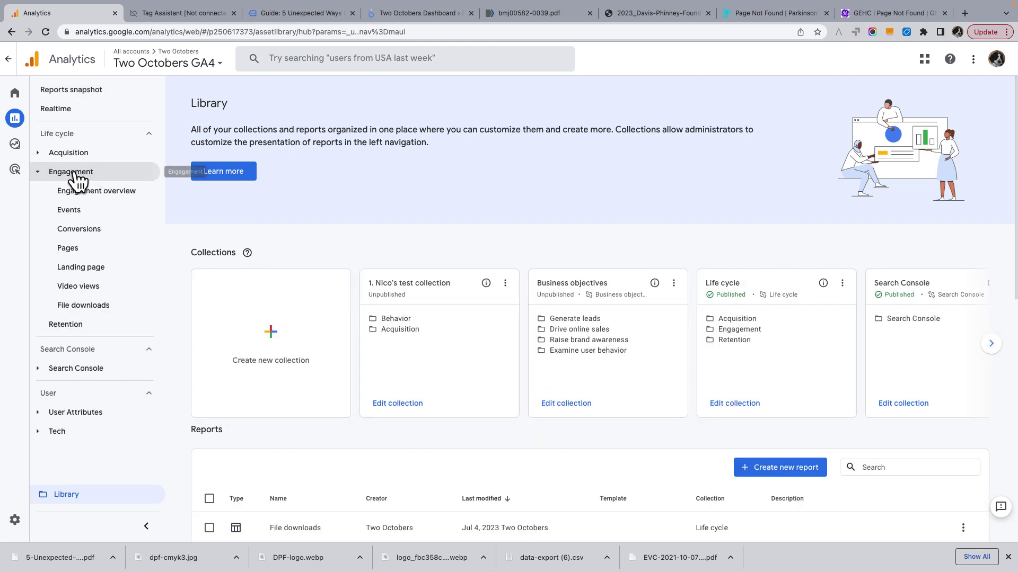
- Open the File downloads report listed under Engagement
{"action": "left_click", "coordinate": [90, 308]}
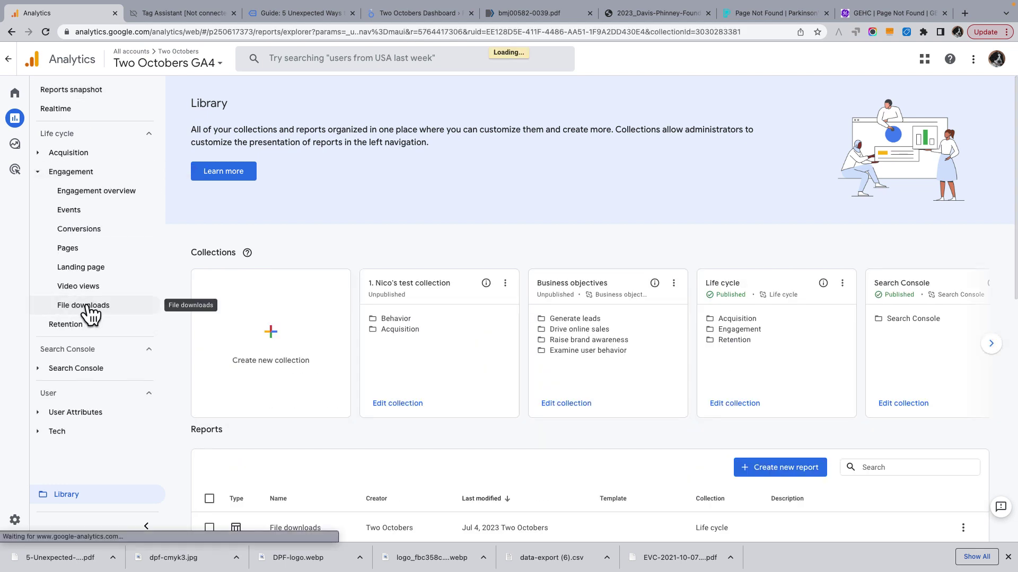